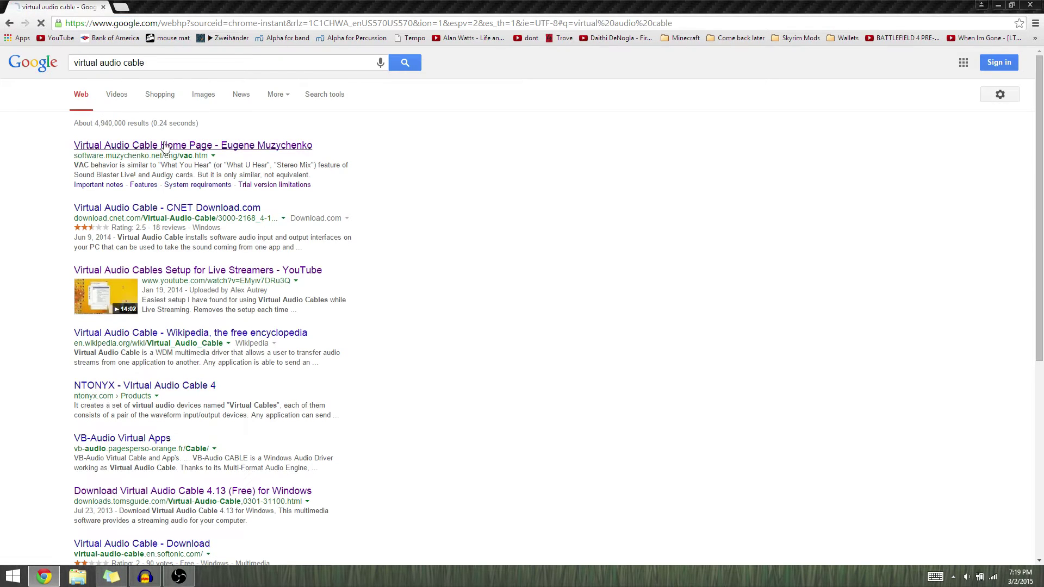
- Scroll the Virtual Audio Cable home page, which lists the latest version as 4.14
{"action": "scroll", "coordinate": [167, 388], "scroll_direction": "down", "scroll_amount": 1}
{"action": "scroll", "coordinate": [166, 388], "scroll_direction": "up", "scroll_amount": 1}
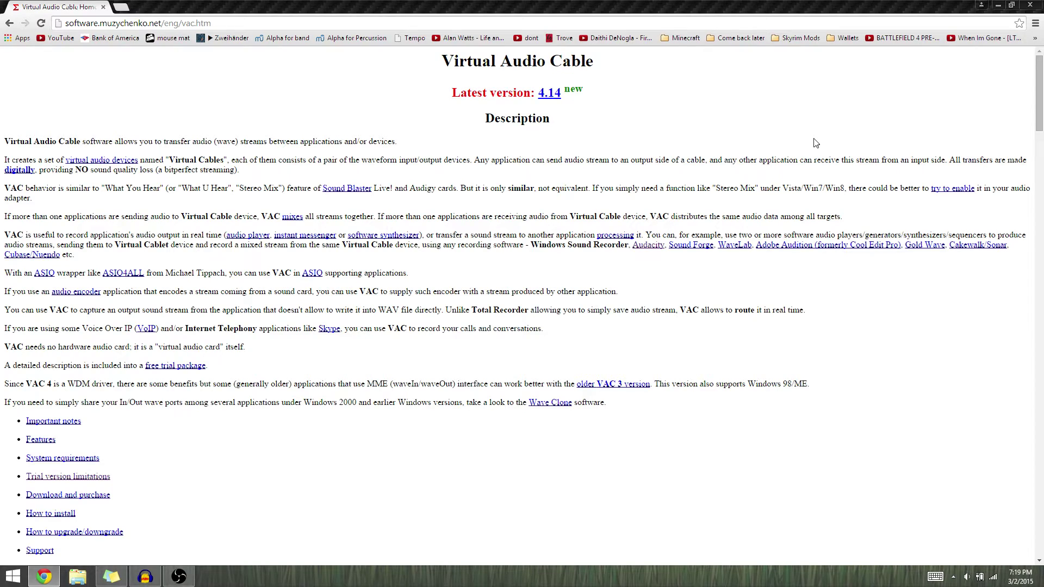
- Close Chrome and inspect the setup and setup64 installers in the Virtual Audio Cable 4.10 folder
{"action": "left_click", "coordinate": [1030, 5]}
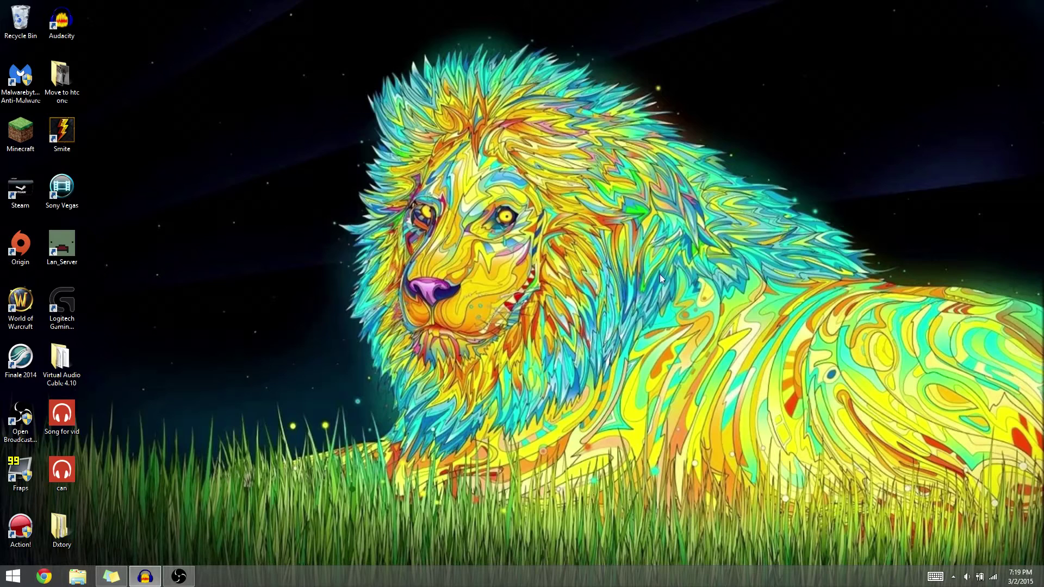
{"action": "double_click", "coordinate": [79, 363]}
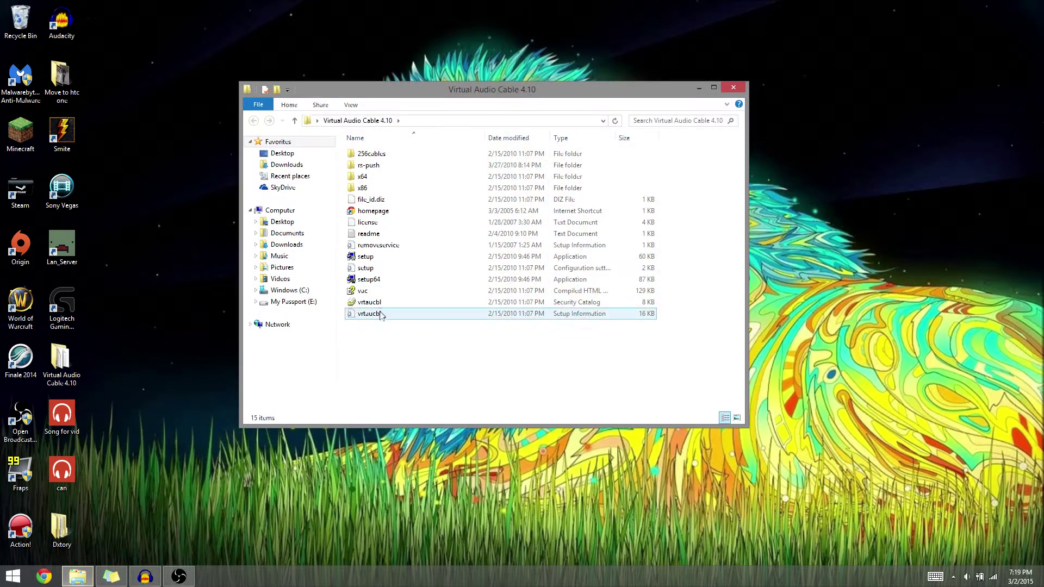
{"action": "left_click", "coordinate": [380, 281]}
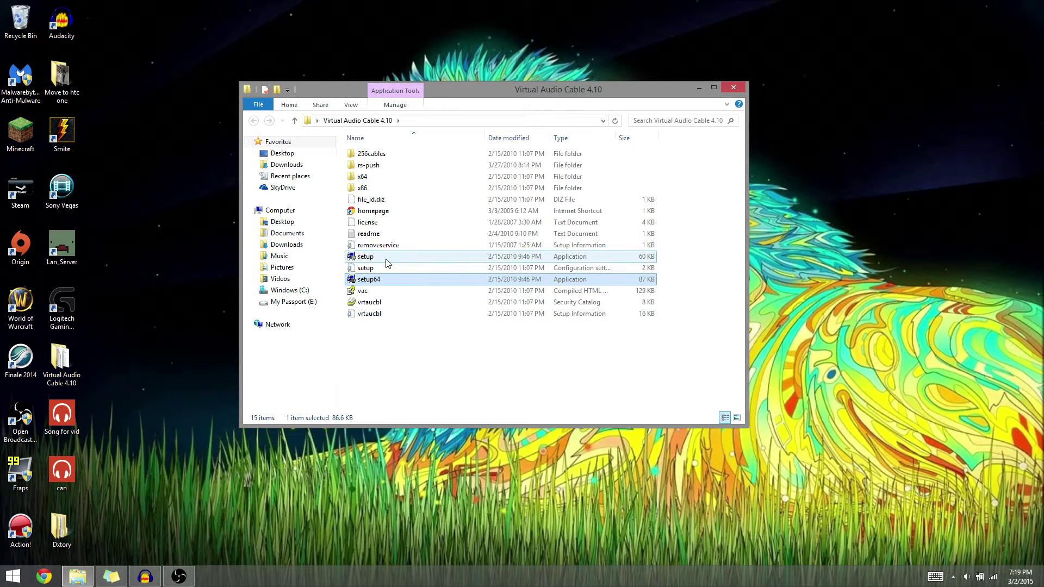
{"action": "left_click", "coordinate": [387, 260]}
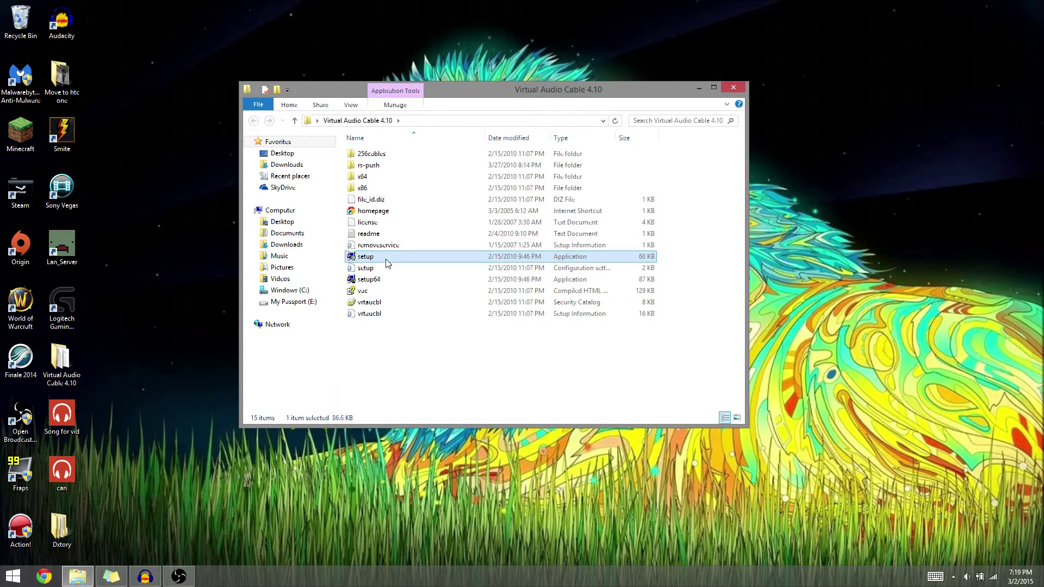
{"action": "left_click", "coordinate": [734, 88]}
- View Computer properties to confirm 64-bit Windows 8.1, then close the System window
{"action": "key", "text": "super"}
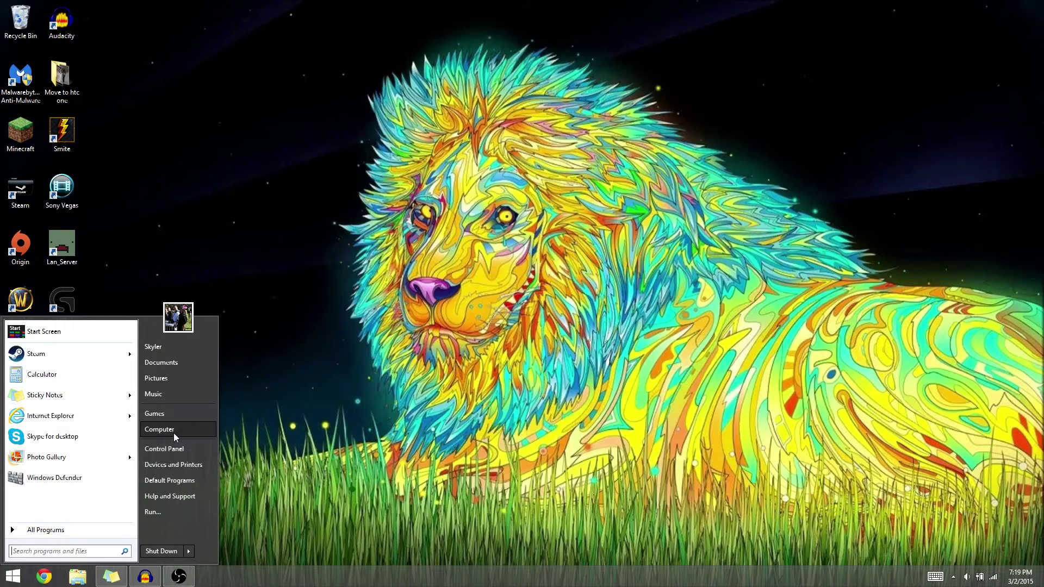
{"action": "left_click", "coordinate": [308, 426]}
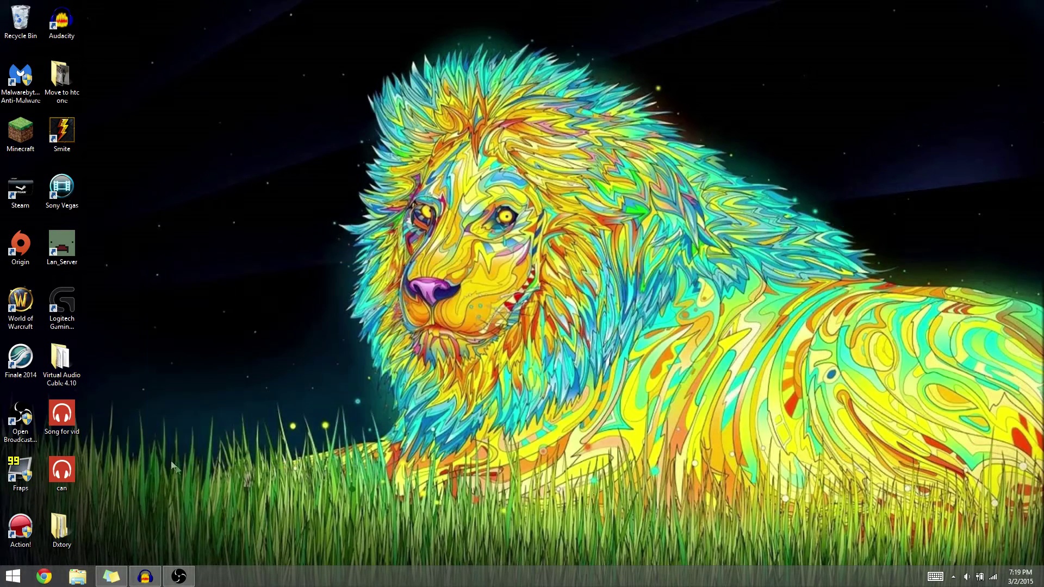
{"action": "key", "text": "super"}
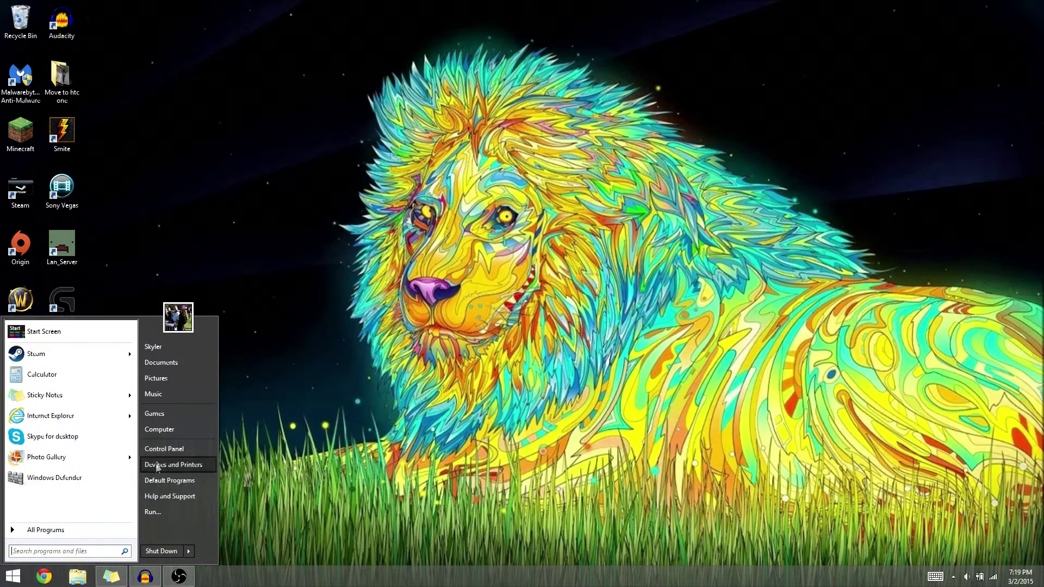
{"action": "right_click", "coordinate": [165, 433]}
{"action": "left_click", "coordinate": [218, 522]}
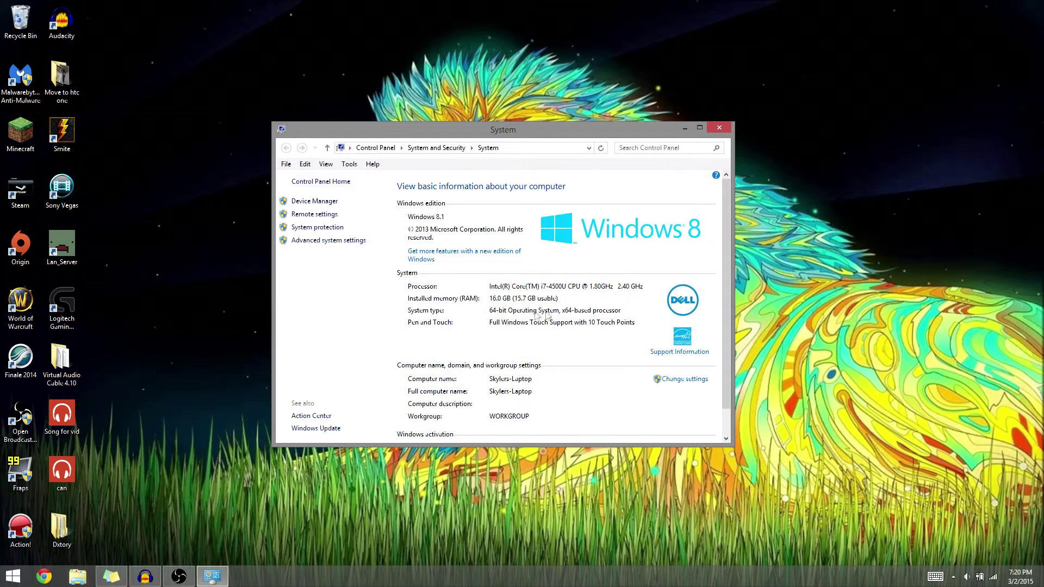
{"action": "left_click", "coordinate": [726, 131]}
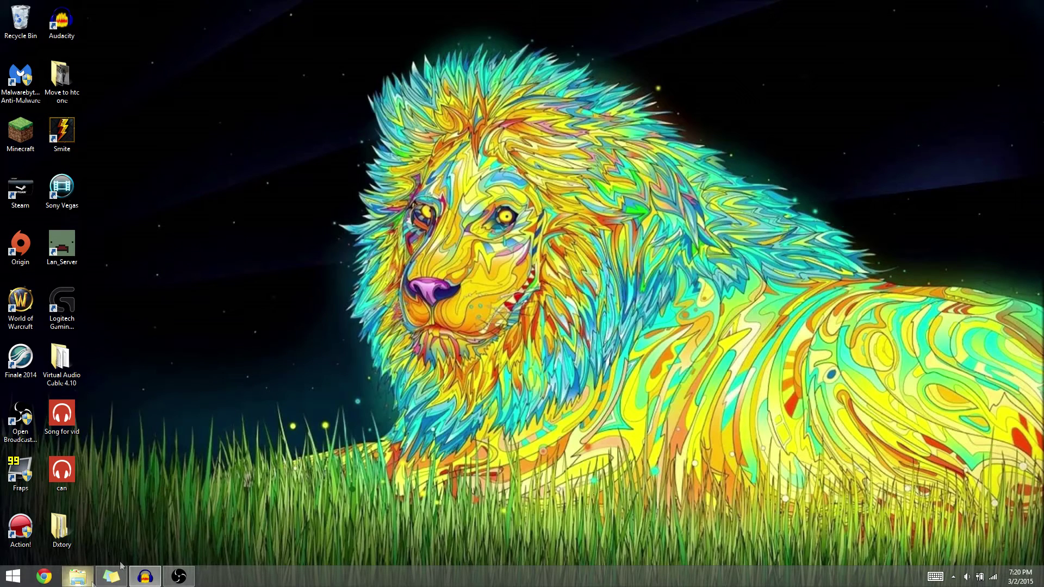
- Browse to C:\Program Files\Virtual Audio Cable and launch the vcctlpan control panel
{"action": "left_click", "coordinate": [78, 577]}
{"action": "left_click", "coordinate": [436, 194]}
{"action": "double_click", "coordinate": [437, 195]}
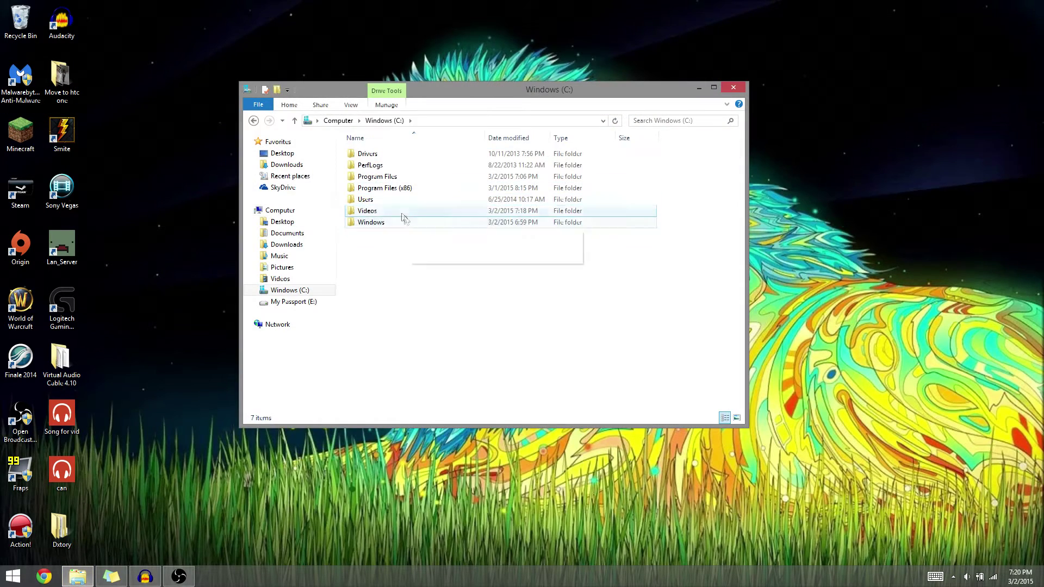
{"action": "double_click", "coordinate": [401, 187]}
{"action": "double_click", "coordinate": [401, 371]}
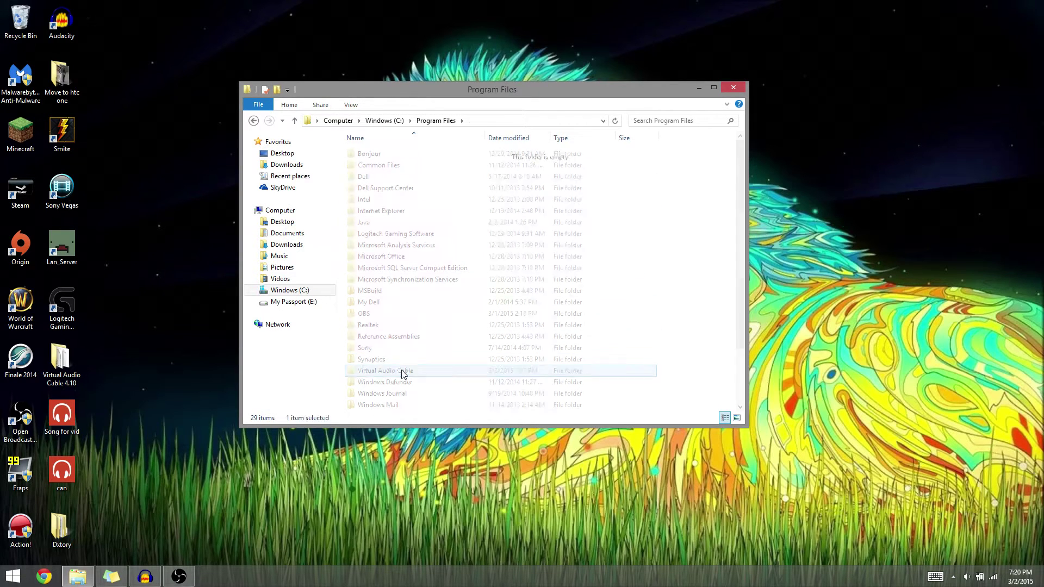
{"action": "double_click", "coordinate": [403, 257]}
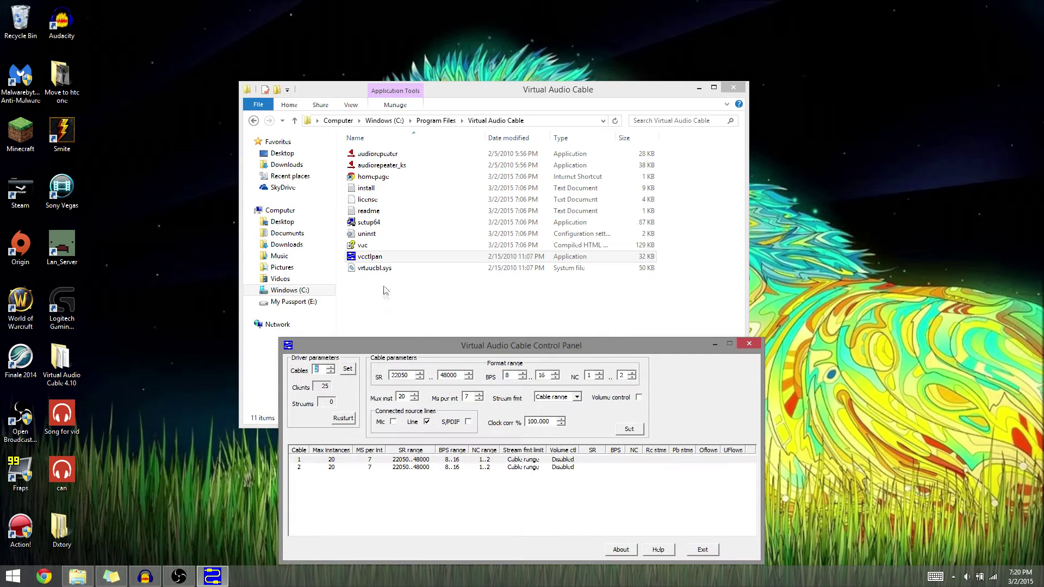
- Apply the 2-cable setting, then close the control panel and the folder window
{"action": "left_click_drag", "start_coordinate": [472, 346], "coordinate": [472, 185]}
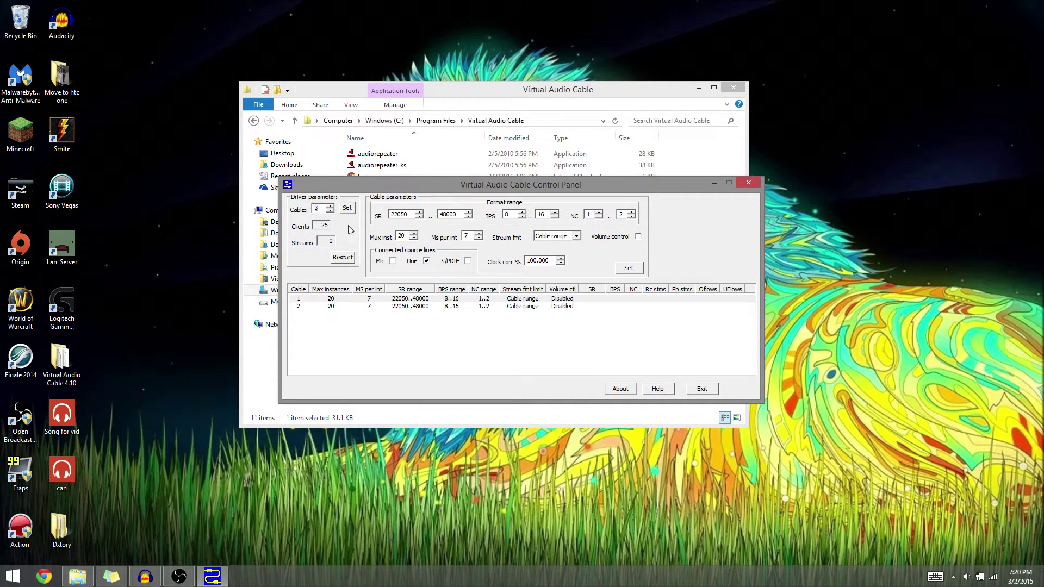
{"action": "left_click", "coordinate": [348, 210]}
{"action": "left_click", "coordinate": [702, 389]}
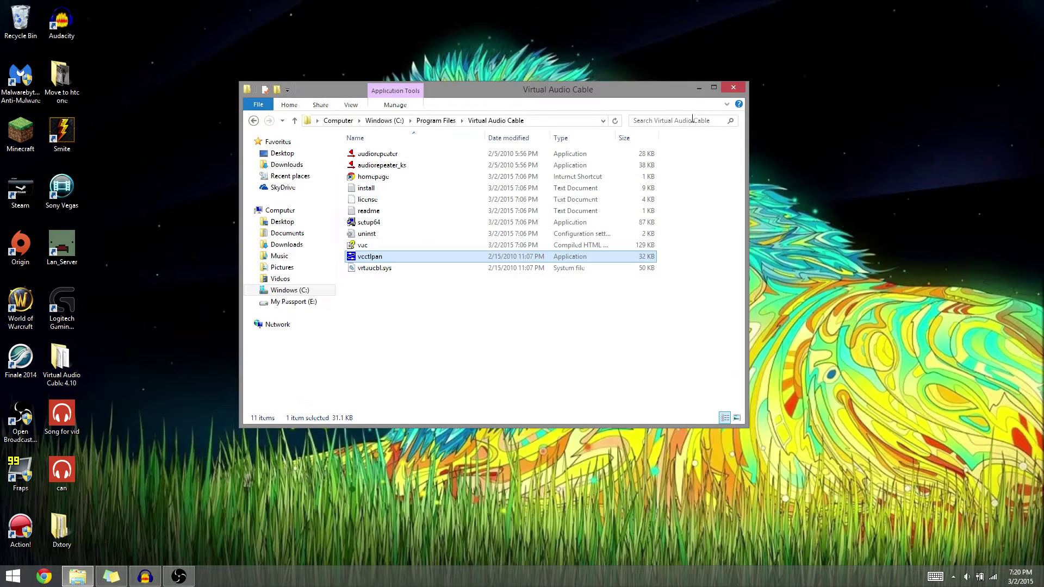
{"action": "left_click", "coordinate": [698, 88]}
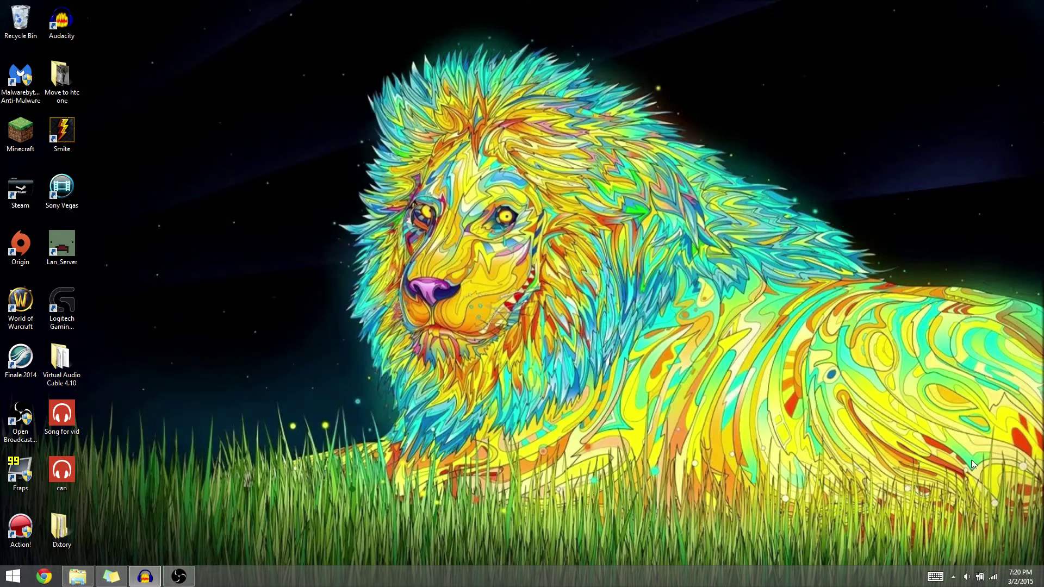
- Make Line 1 both the default playback device and the default communication device
{"action": "right_click", "coordinate": [967, 577]}
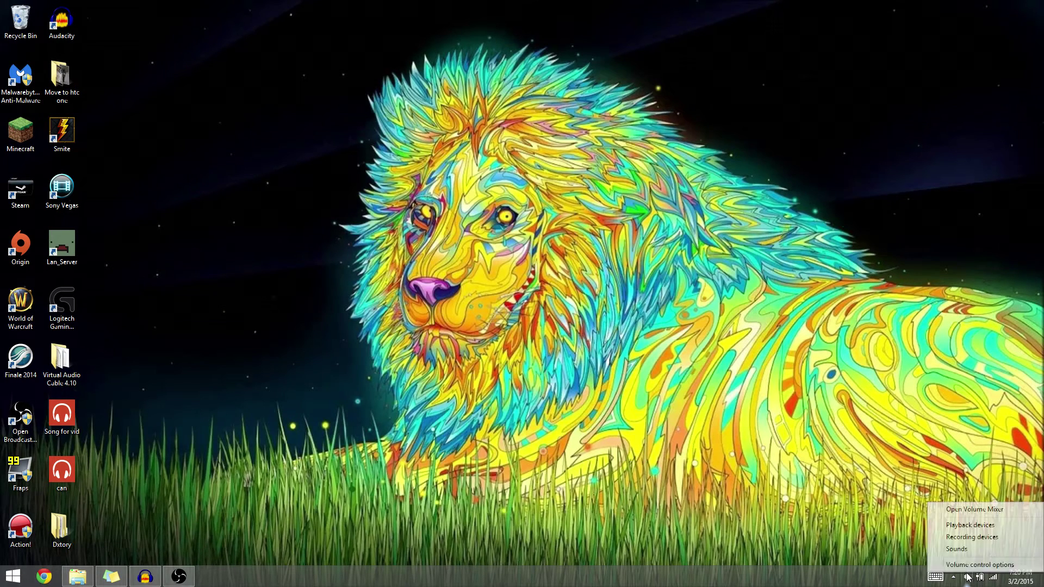
{"action": "left_click", "coordinate": [966, 526]}
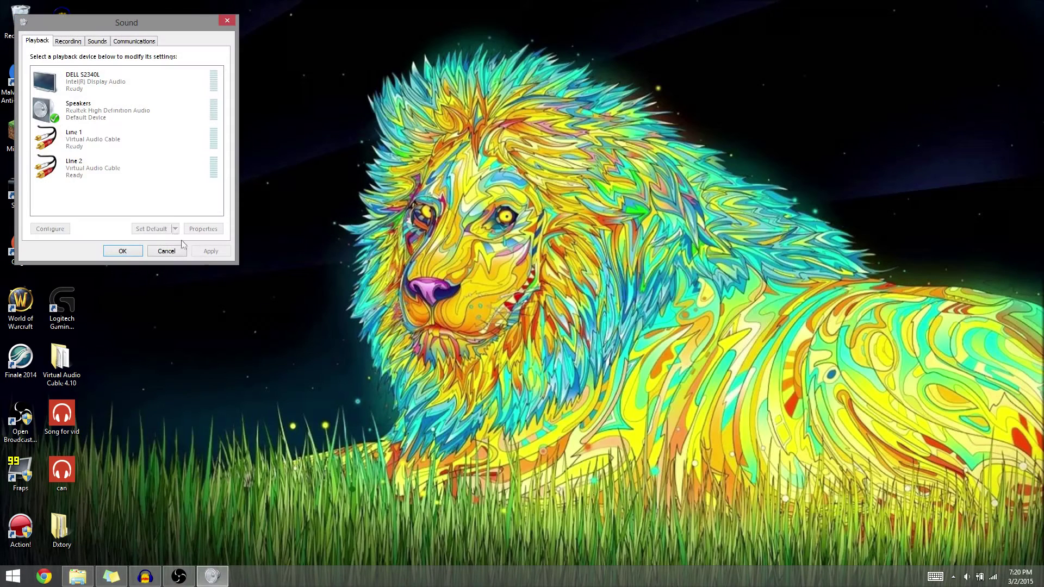
{"action": "right_click", "coordinate": [136, 135]}
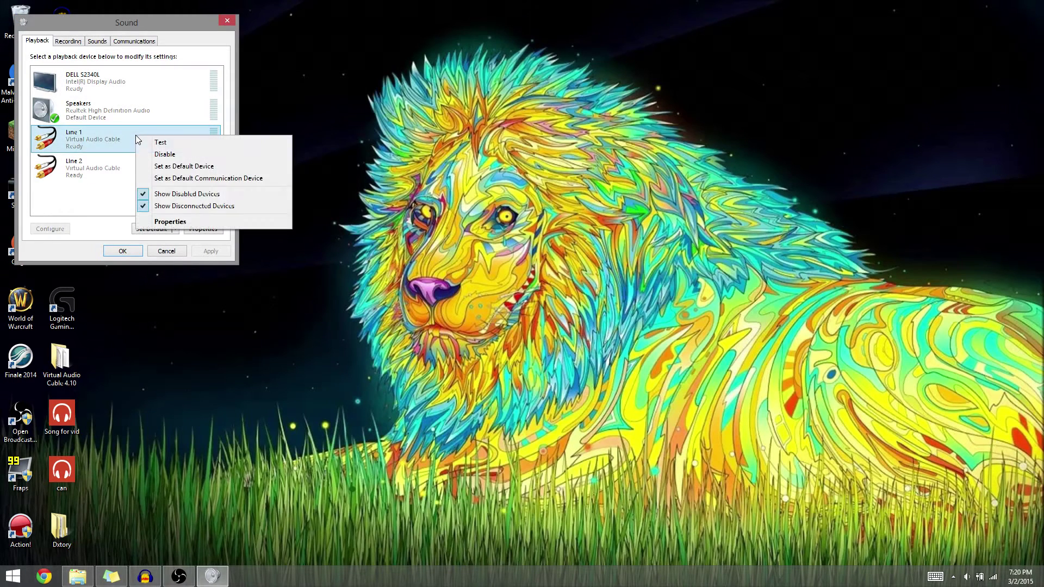
{"action": "left_click", "coordinate": [184, 167]}
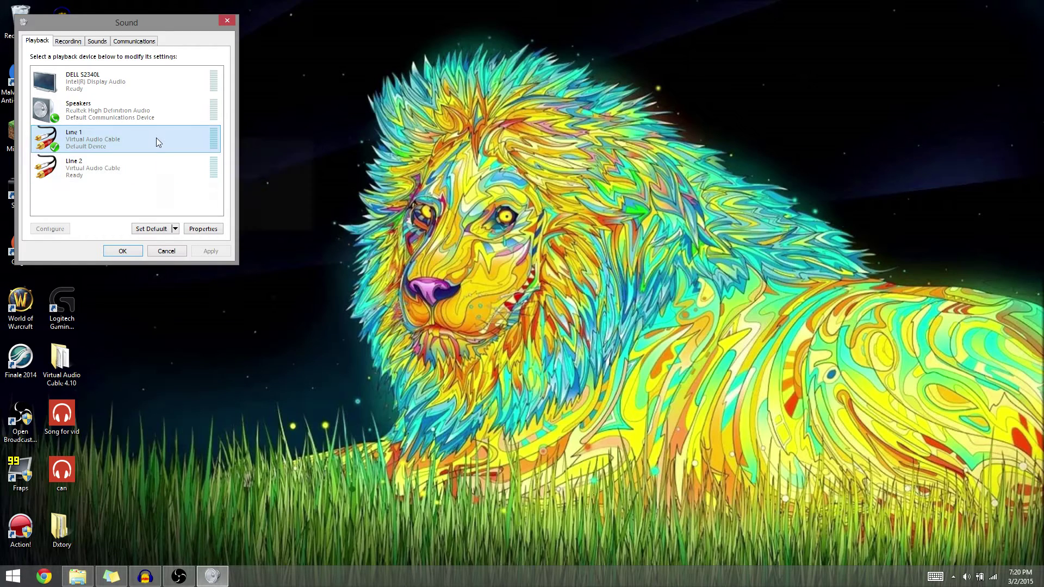
{"action": "right_click", "coordinate": [156, 138]}
{"action": "left_click", "coordinate": [198, 169]}
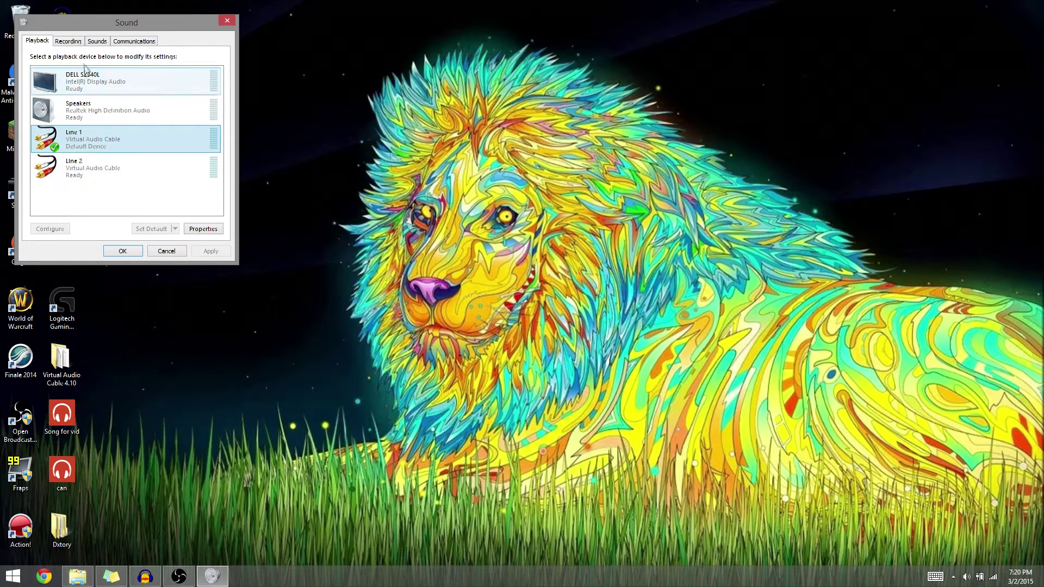
{"action": "left_click", "coordinate": [70, 44]}
{"action": "left_click", "coordinate": [38, 43]}
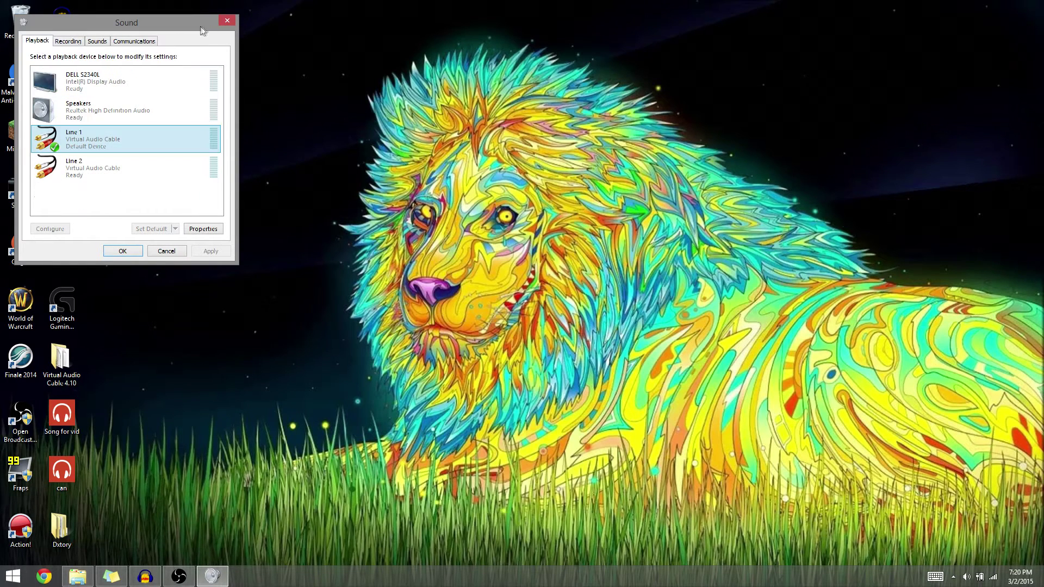
- Close Sound settings and launch audiorepeater from the Virtual Audio Cable folder
{"action": "left_click", "coordinate": [221, 21]}
{"action": "left_click", "coordinate": [77, 575]}
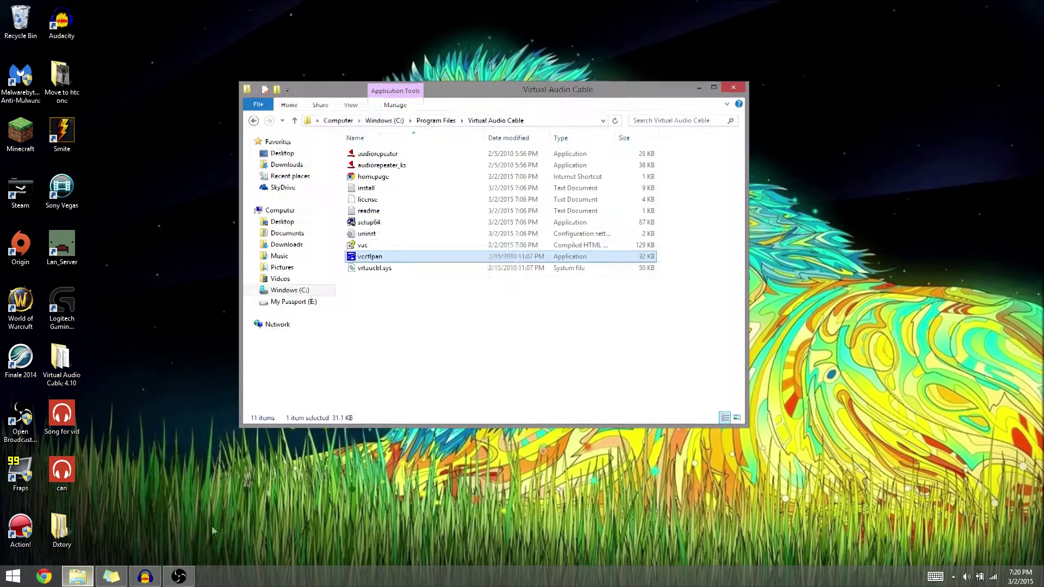
{"action": "left_click", "coordinate": [444, 158]}
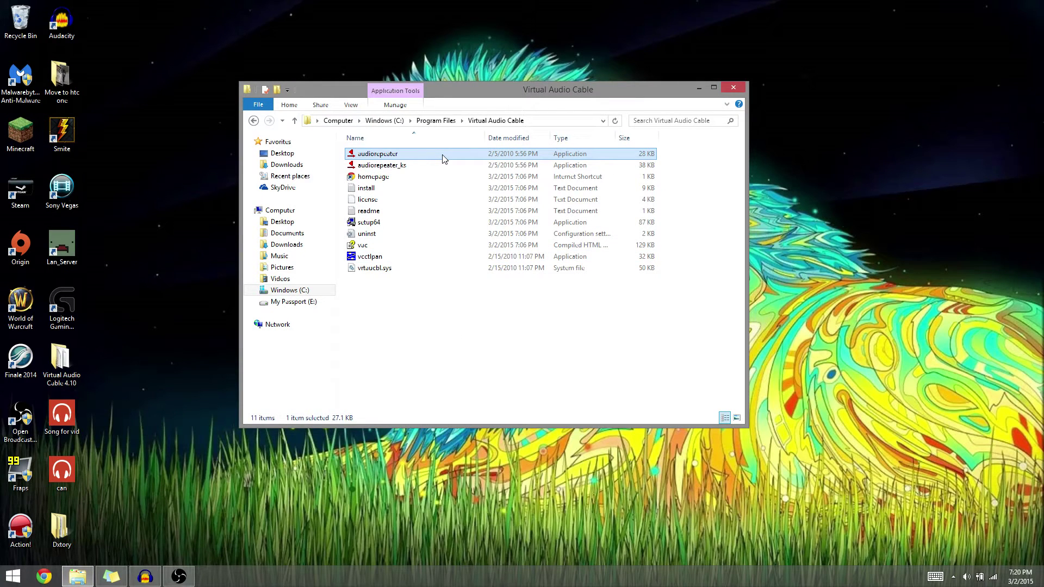
{"action": "double_click", "coordinate": [442, 155]}
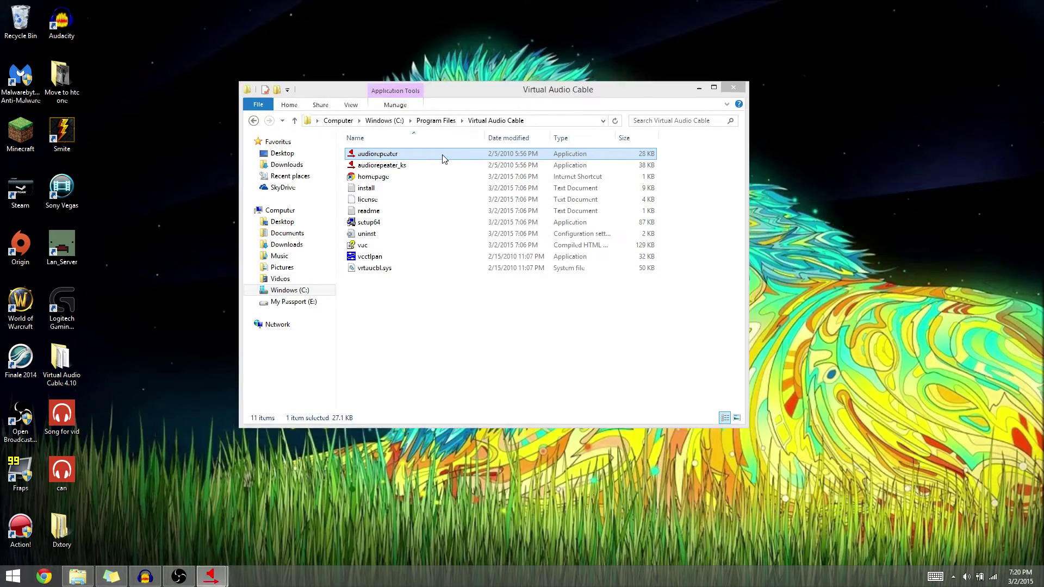
{"action": "left_click", "coordinate": [701, 98]}
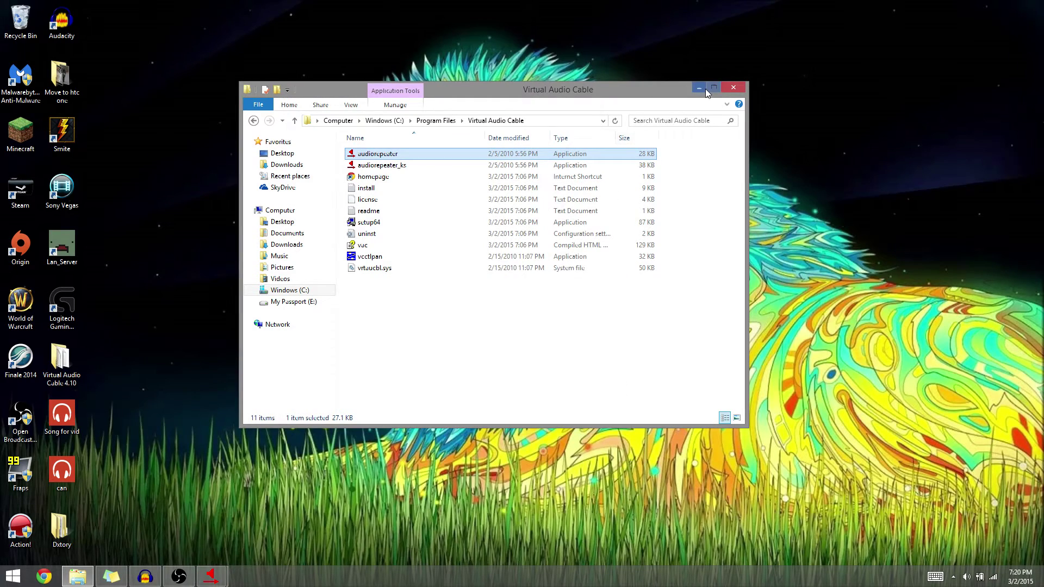
{"action": "left_click", "coordinate": [702, 89]}
- Set the first Audio Repeater's input to Line 1 and output to the Realtek speakers
{"action": "left_click_drag", "start_coordinate": [494, 189], "coordinate": [685, 188]}
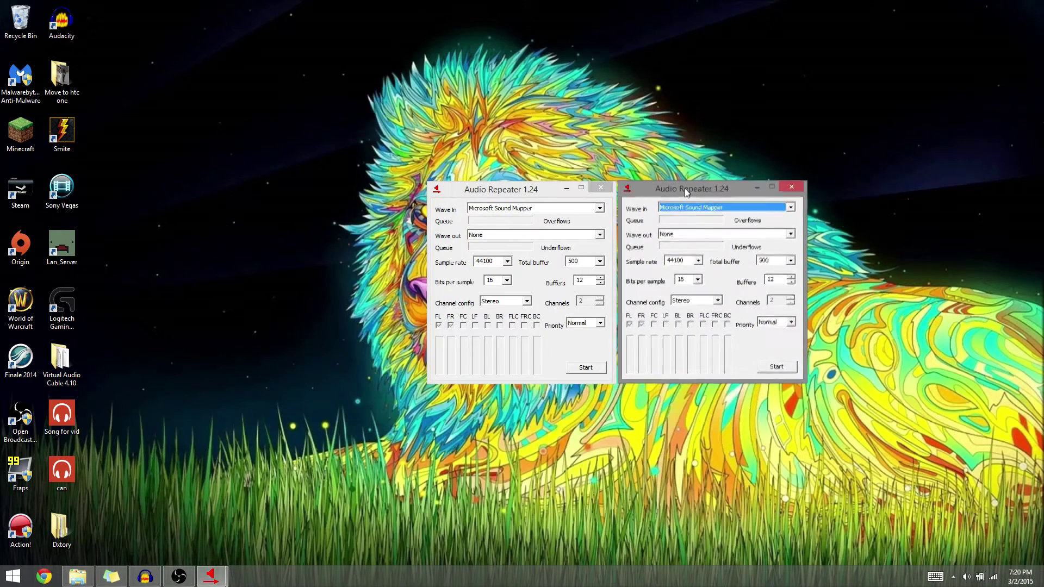
{"action": "left_click", "coordinate": [560, 209]}
{"action": "left_click", "coordinate": [536, 237]}
{"action": "left_click", "coordinate": [536, 238]}
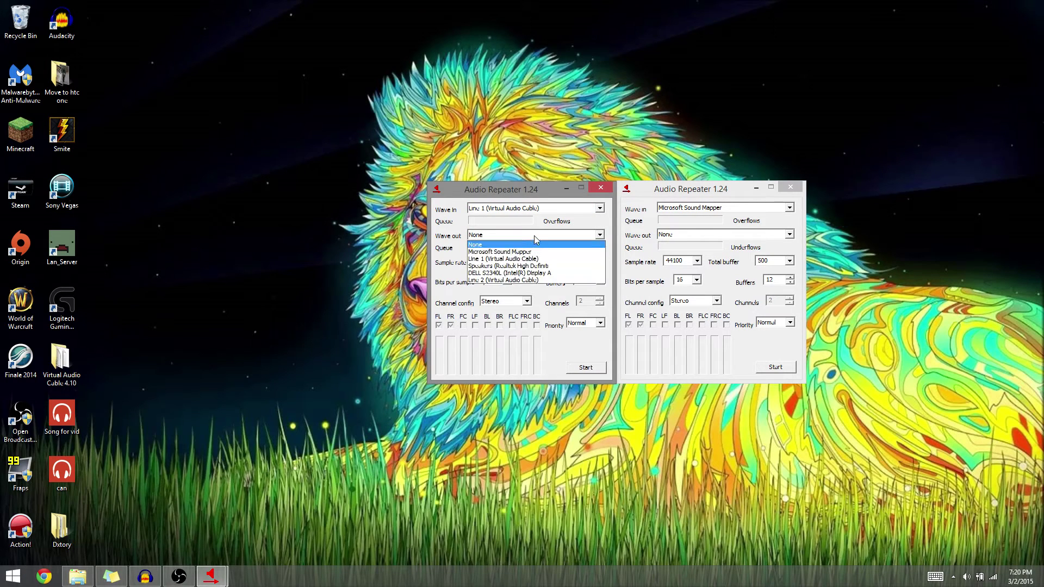
{"action": "left_click", "coordinate": [524, 266]}
{"action": "left_click_drag", "start_coordinate": [517, 191], "coordinate": [474, 185]}
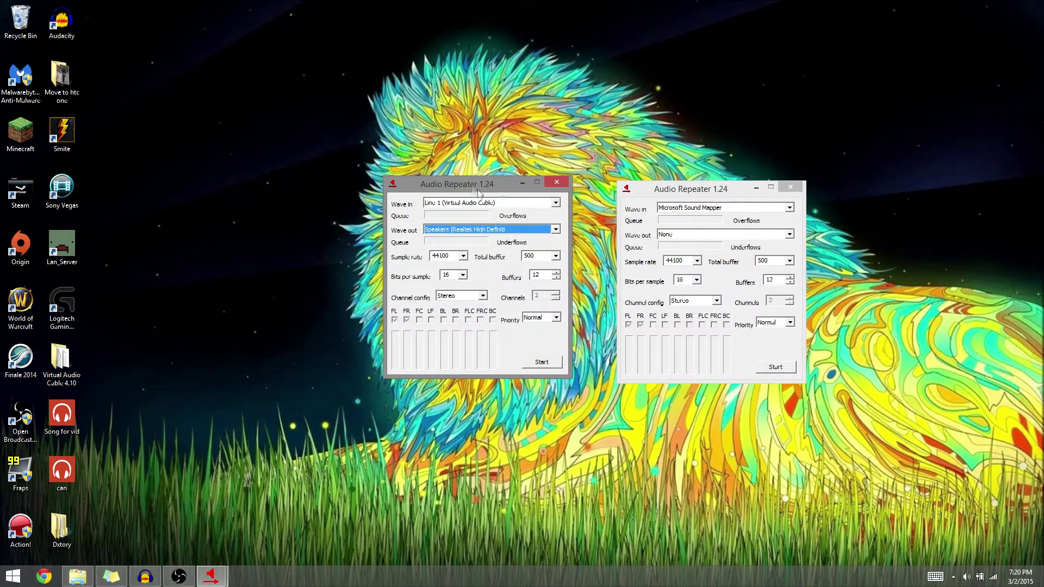
- Set the second Audio Repeater's input to Line 2 and output to the speakers
{"action": "left_click", "coordinate": [697, 203]}
{"action": "left_click", "coordinate": [707, 208]}
{"action": "left_click", "coordinate": [694, 251]}
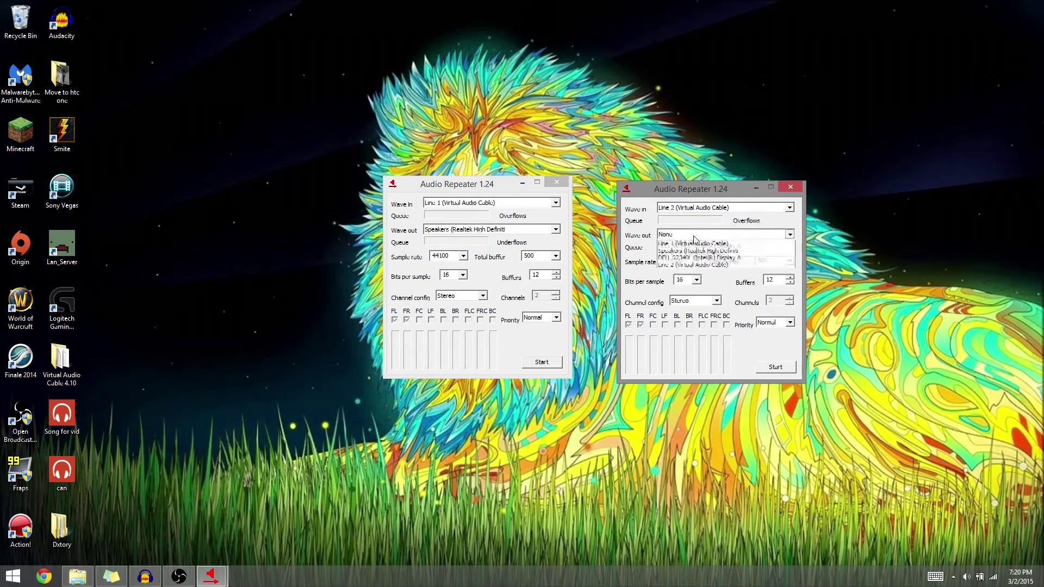
{"action": "left_click", "coordinate": [723, 235]}
{"action": "left_click", "coordinate": [693, 265]}
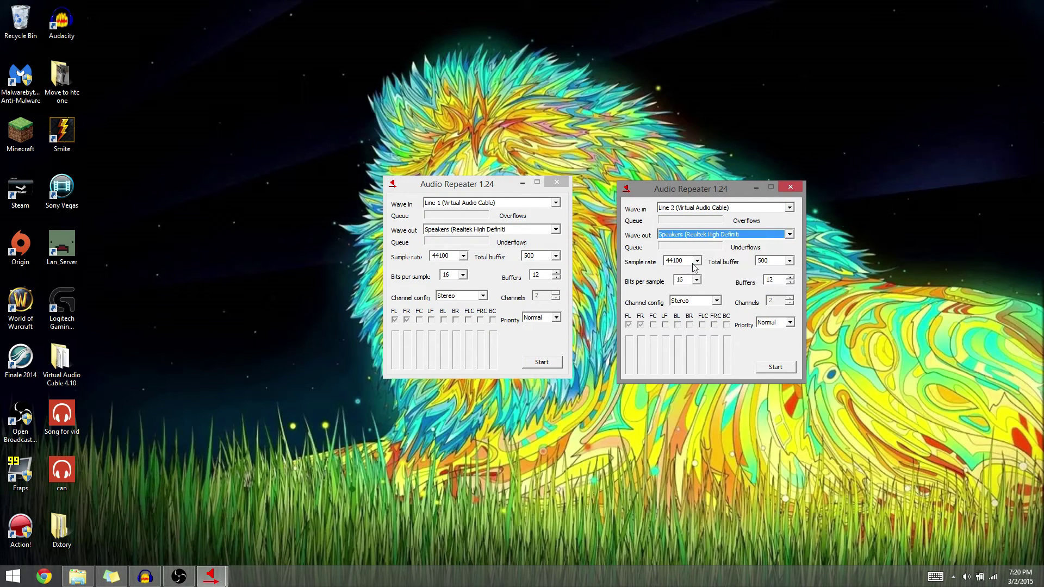
- Start both repeaters and minimize the Line 1 and Line 2 windows
{"action": "left_click", "coordinate": [549, 367]}
{"action": "left_click", "coordinate": [776, 367]}
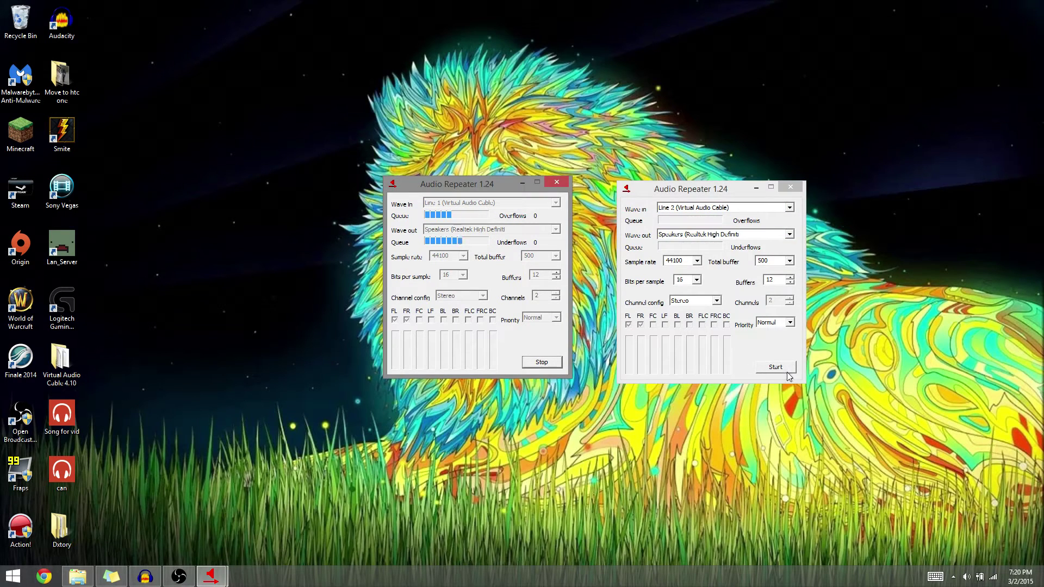
{"action": "left_click", "coordinate": [756, 187]}
{"action": "left_click", "coordinate": [523, 185]}
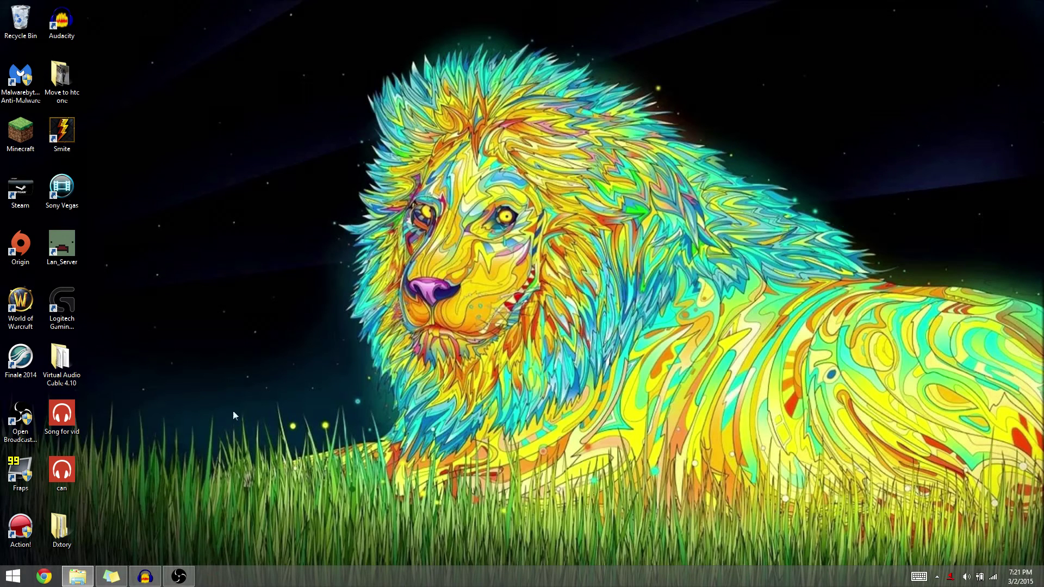
{"action": "left_click", "coordinate": [13, 576]}
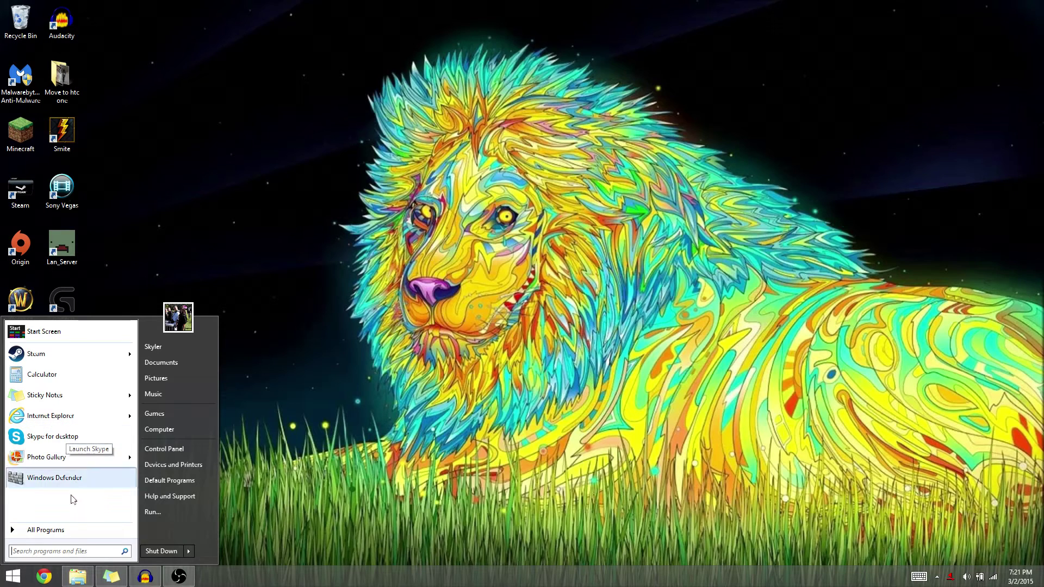
- Search 'razer' to launch Razer Comms, then submit the account username and password
{"action": "type", "text": "razer"}
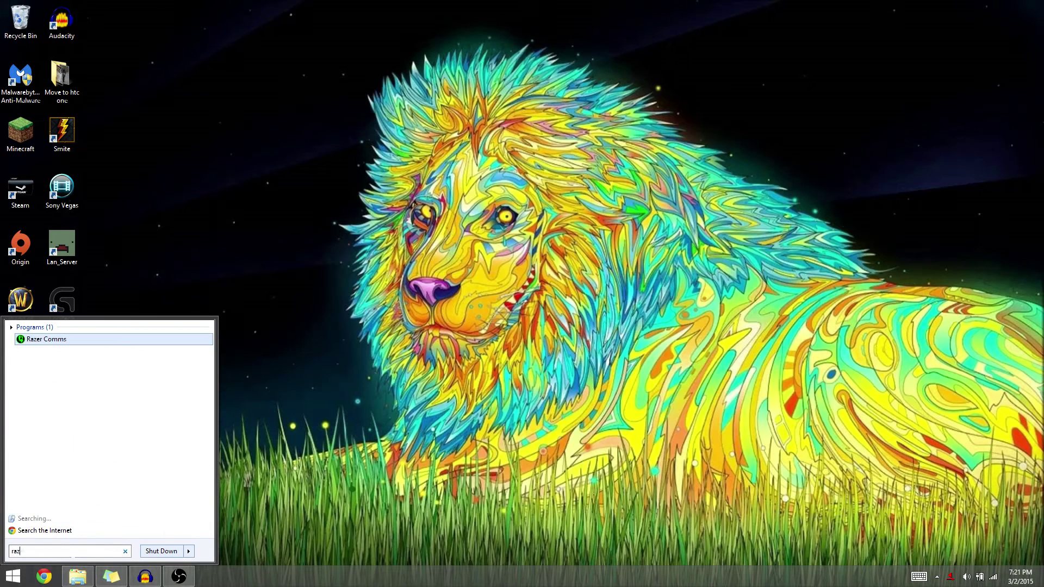
{"action": "left_click", "coordinate": [126, 341]}
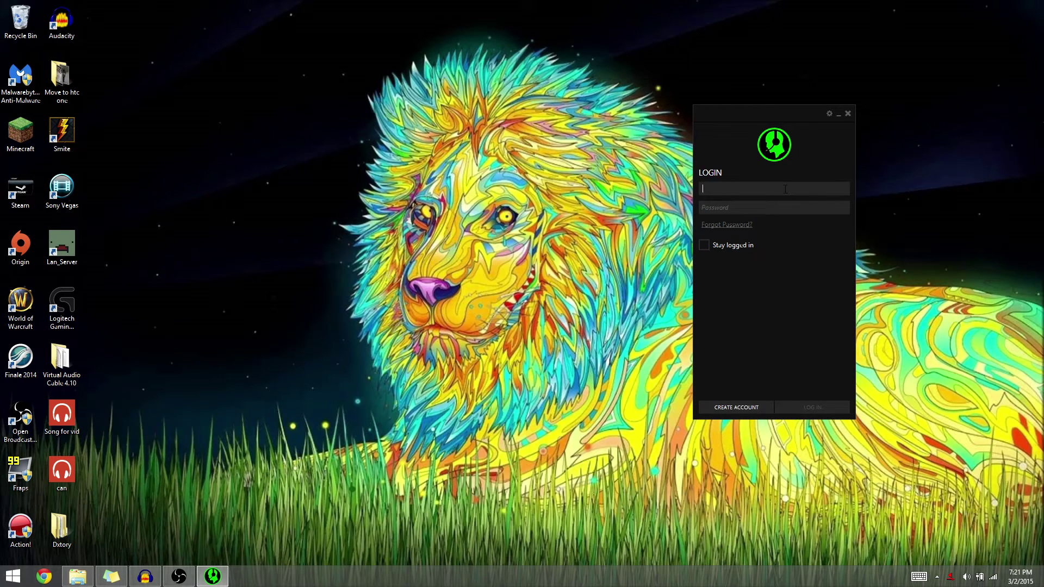
{"action": "left_click", "coordinate": [785, 188]}
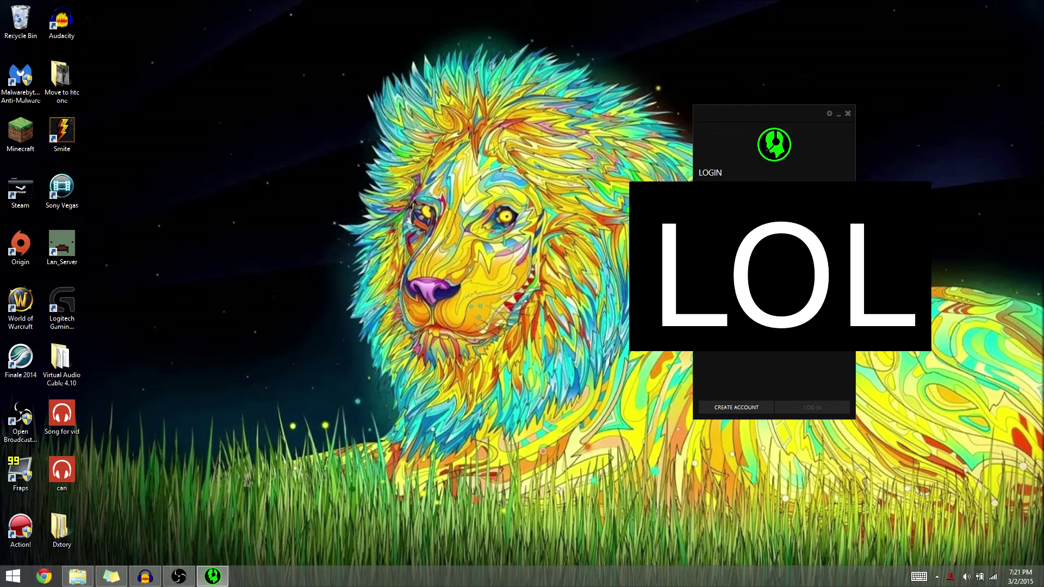
{"action": "key", "text": "Return"}
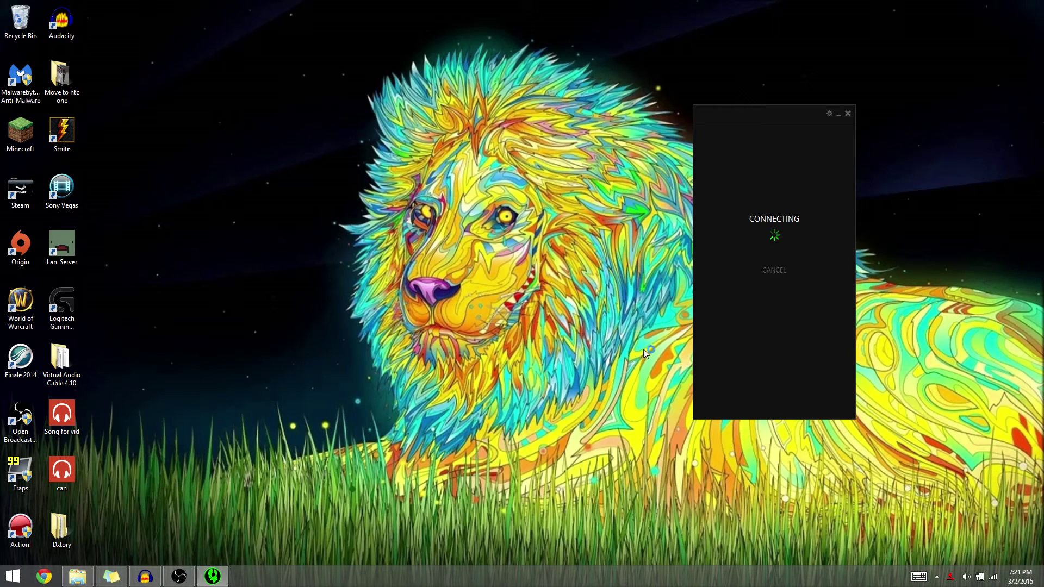
- Set the Razer Comms audio microphone to Line 2 (Virtual Audio Cable), then close the app
{"action": "left_click", "coordinate": [830, 114]}
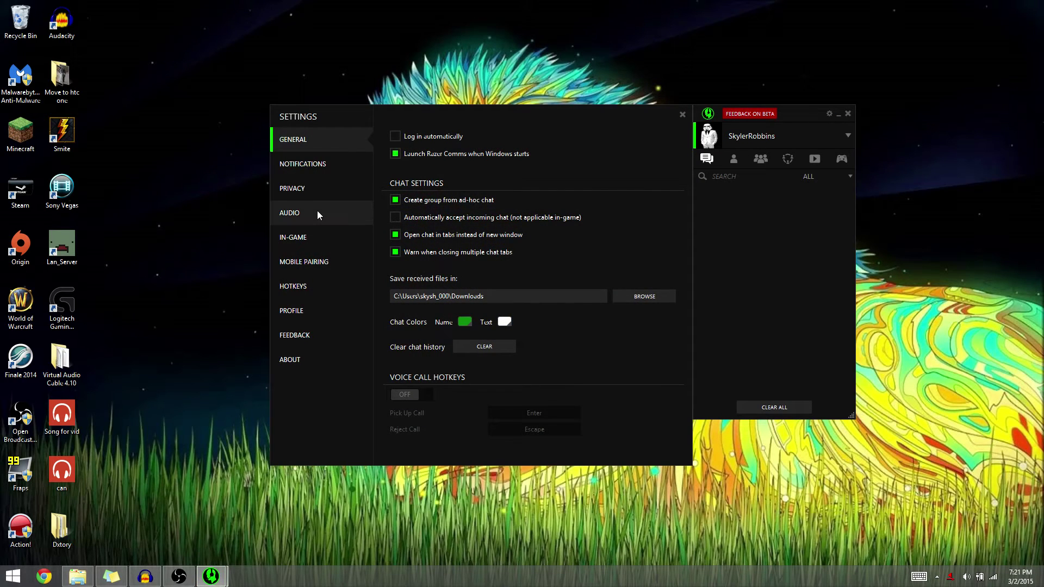
{"action": "left_click", "coordinate": [317, 213]}
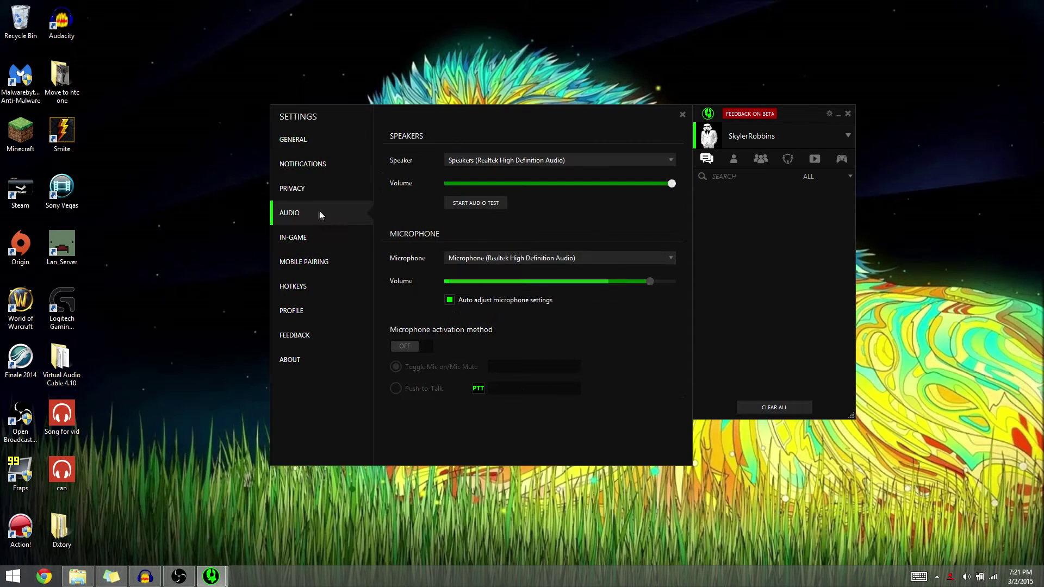
{"action": "left_click", "coordinate": [469, 260]}
{"action": "left_click", "coordinate": [493, 273]}
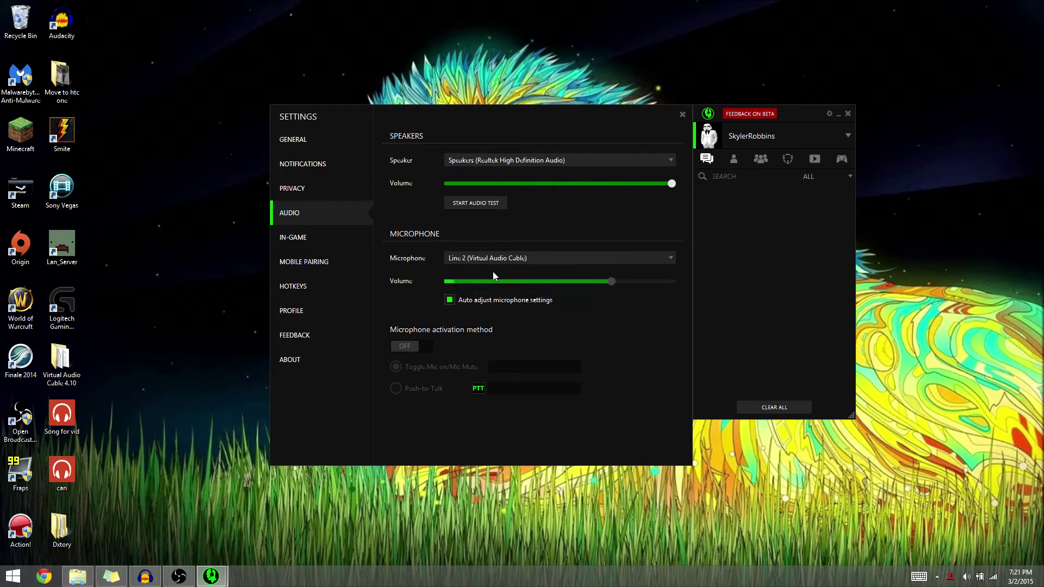
{"action": "left_click", "coordinate": [682, 116]}
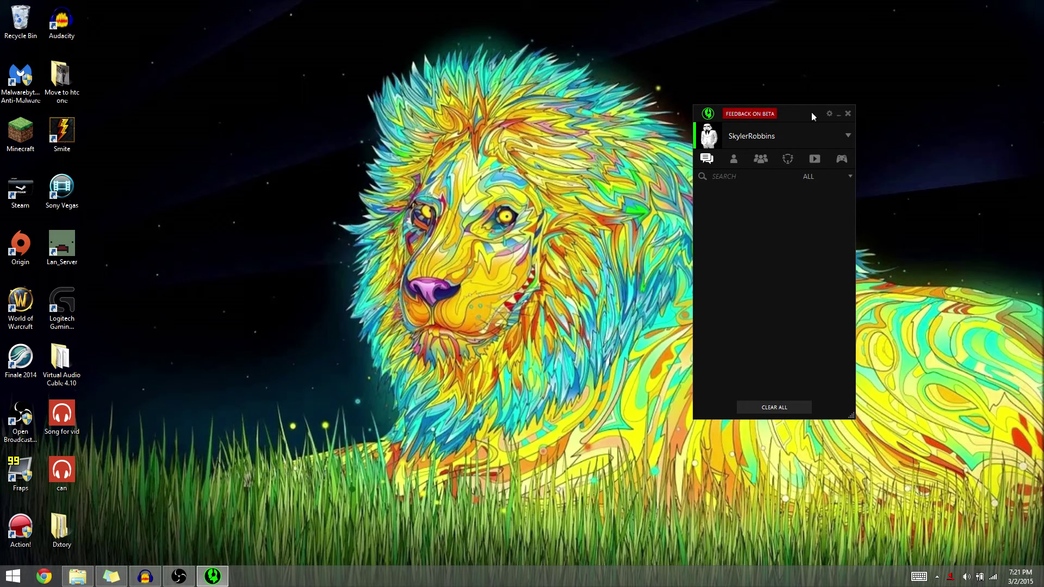
{"action": "left_click", "coordinate": [848, 114]}
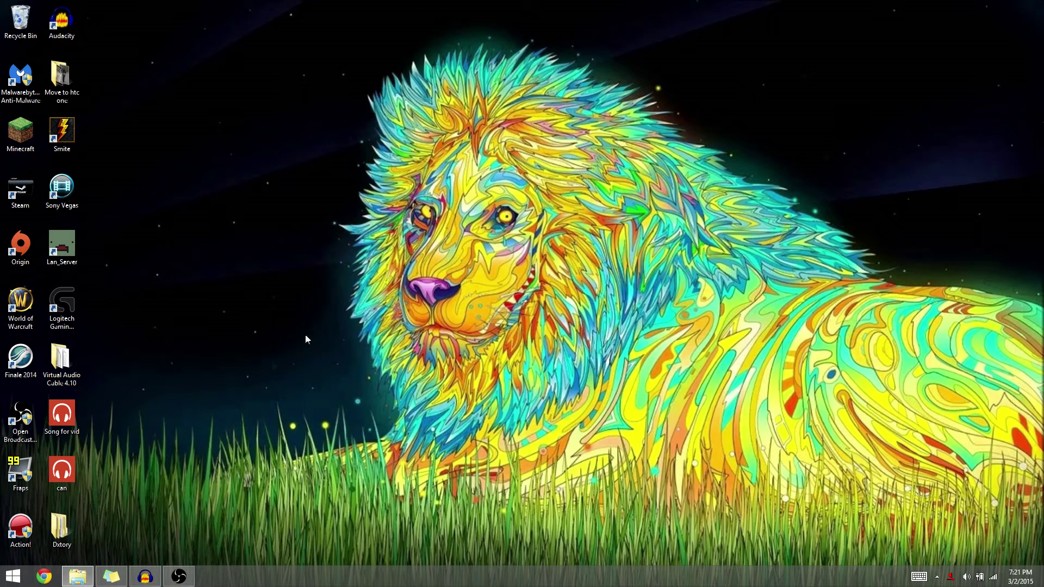
- Launch Dxtory from the Dxtory2.0 folder on the free trial and show its Audio settings
{"action": "double_click", "coordinate": [62, 529]}
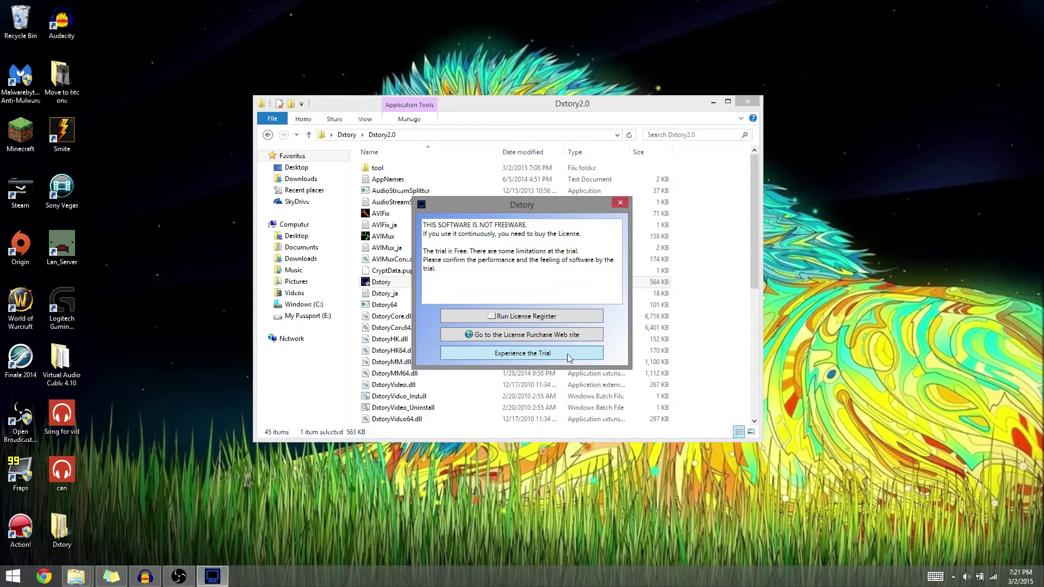
{"action": "left_click", "coordinate": [568, 354]}
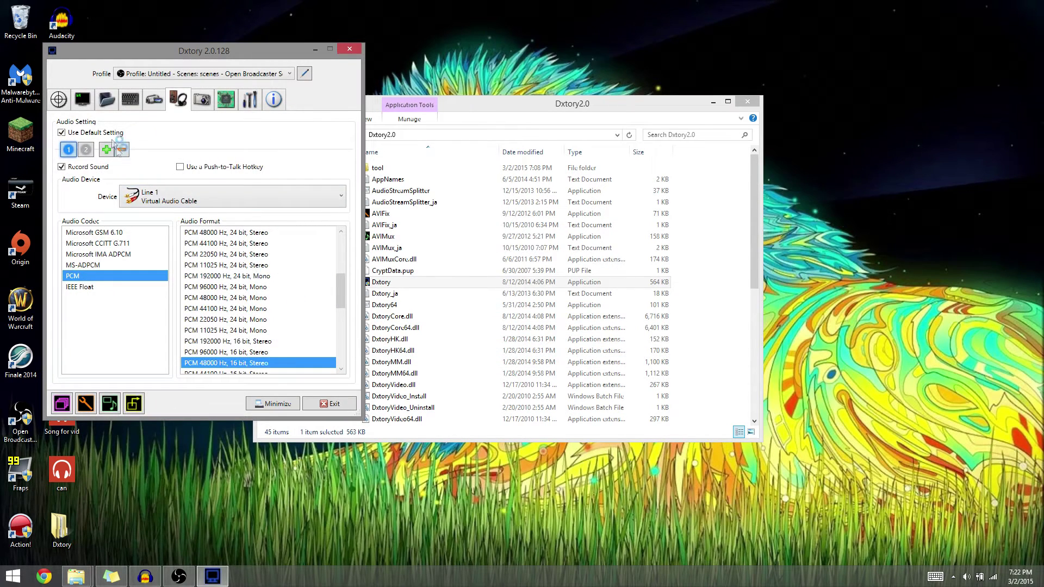
{"action": "left_click", "coordinate": [128, 101]}
{"action": "left_click", "coordinate": [59, 102]}
{"action": "left_click", "coordinate": [178, 101]}
- Set Dxtory audio source 1 to Line 1 and source 2 to Line 2, then minimize and close the folder
{"action": "left_click", "coordinate": [170, 200]}
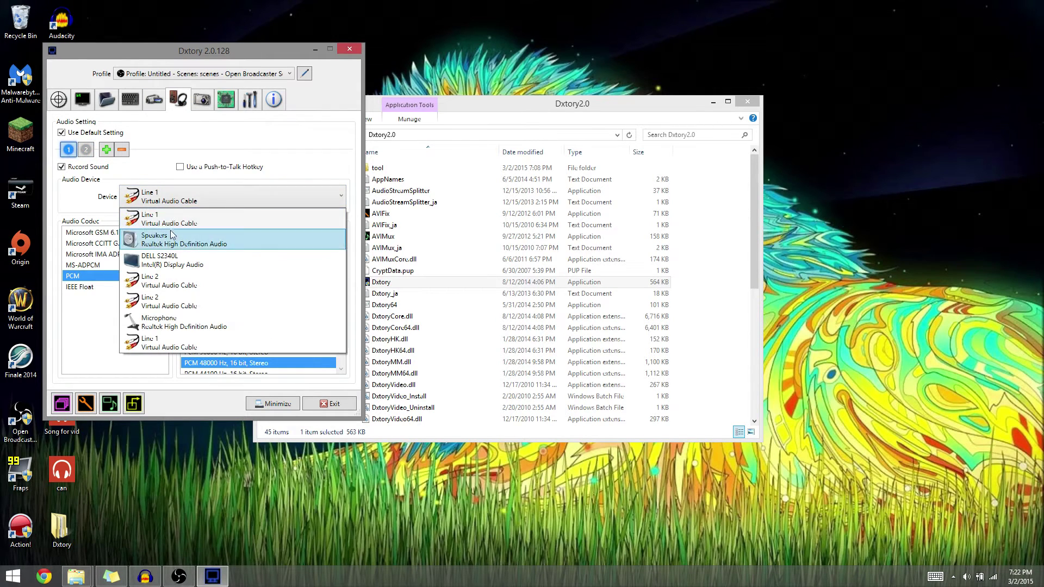
{"action": "left_click", "coordinate": [170, 199]}
{"action": "left_click", "coordinate": [86, 150]}
{"action": "left_click", "coordinate": [155, 199]}
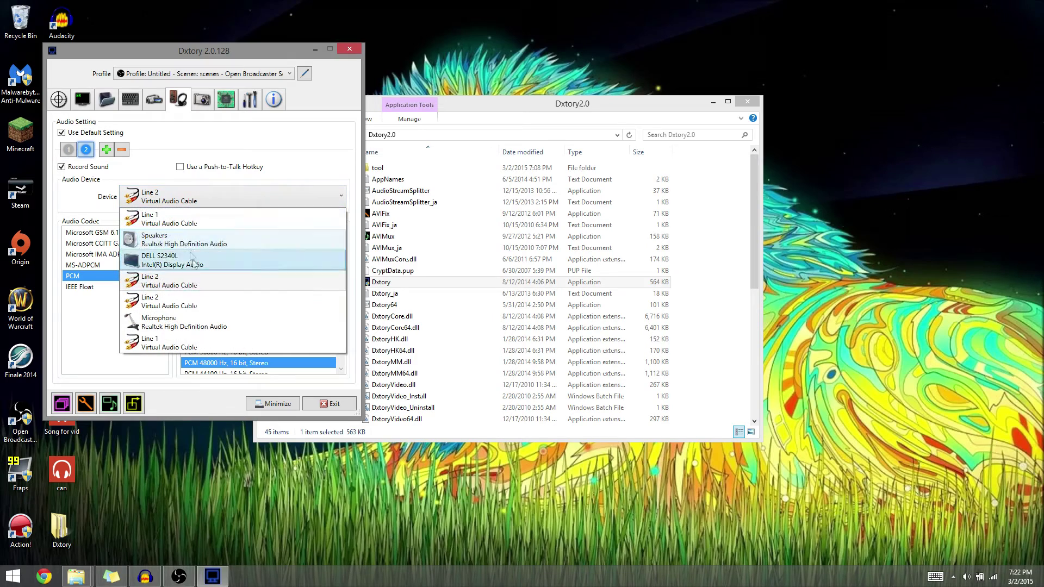
{"action": "left_click", "coordinate": [204, 291]}
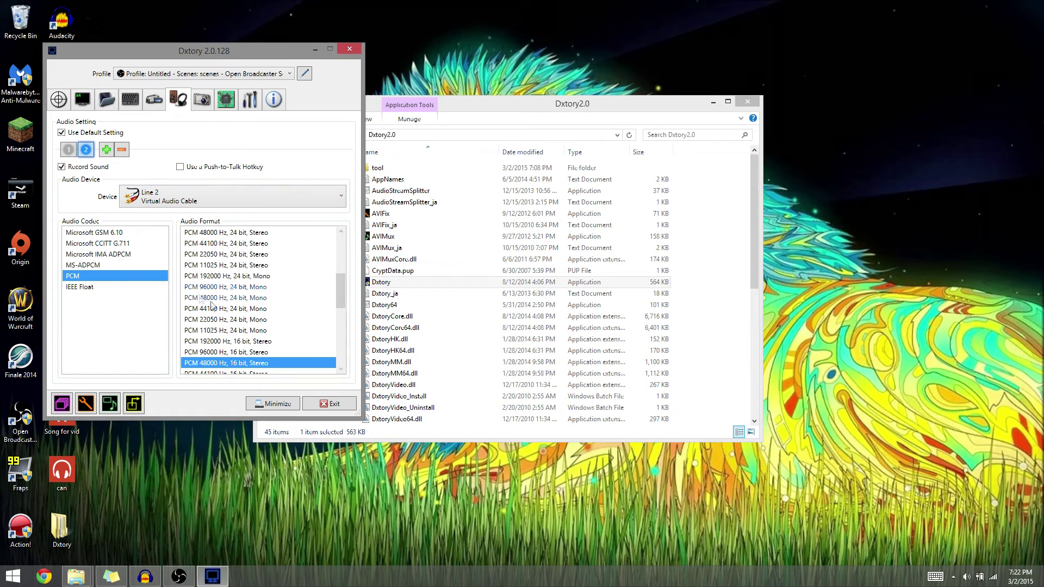
{"action": "left_click", "coordinate": [315, 49]}
{"action": "left_click_drag", "start_coordinate": [636, 105], "coordinate": [645, 105]}
{"action": "left_click", "coordinate": [757, 101]}
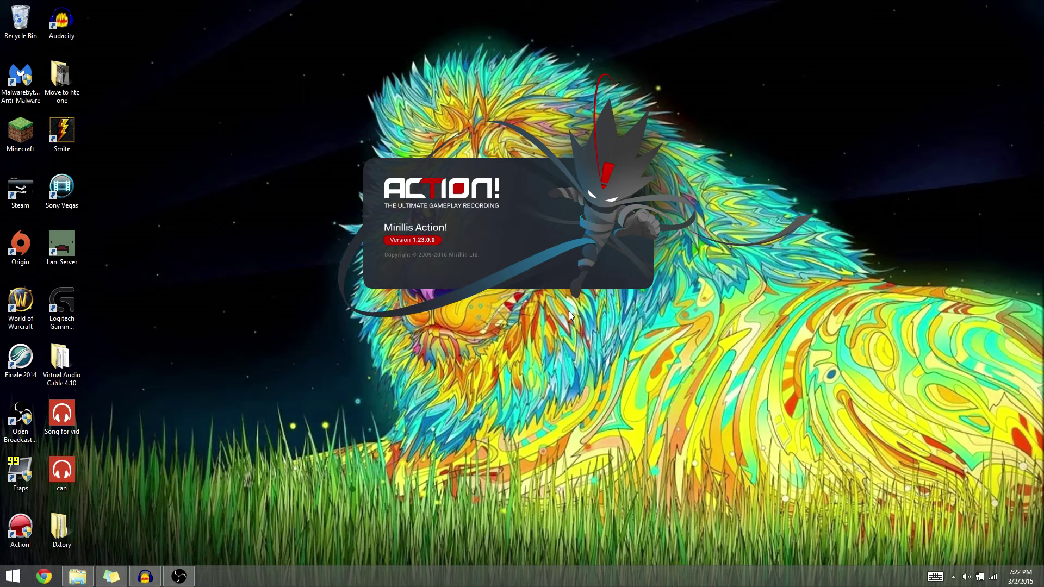
- In Action! audio settings, confirm Line 1 as microphone and Line 2 as system sounds
{"action": "left_click", "coordinate": [703, 171]}
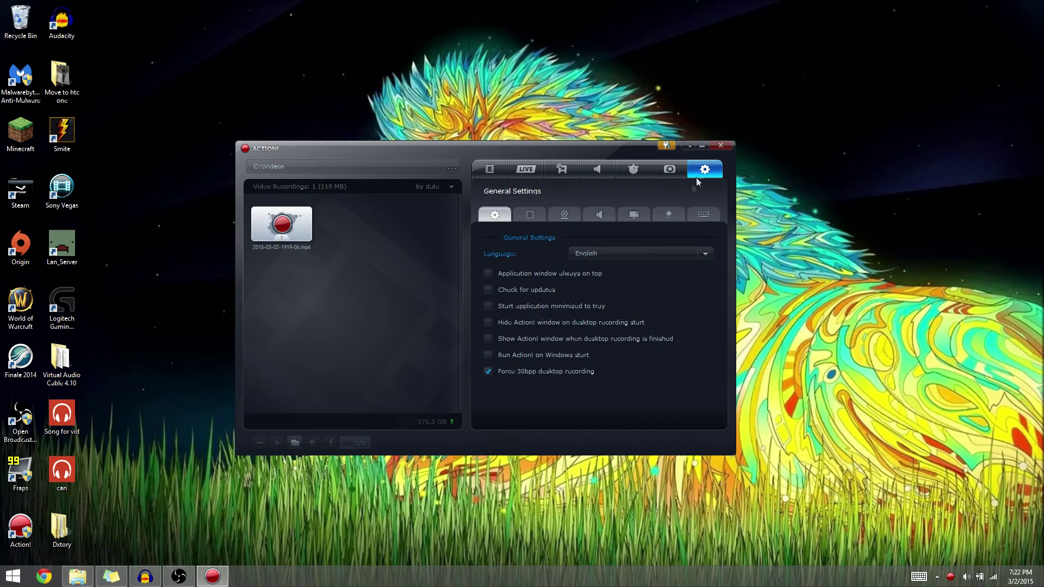
{"action": "left_click", "coordinate": [605, 217]}
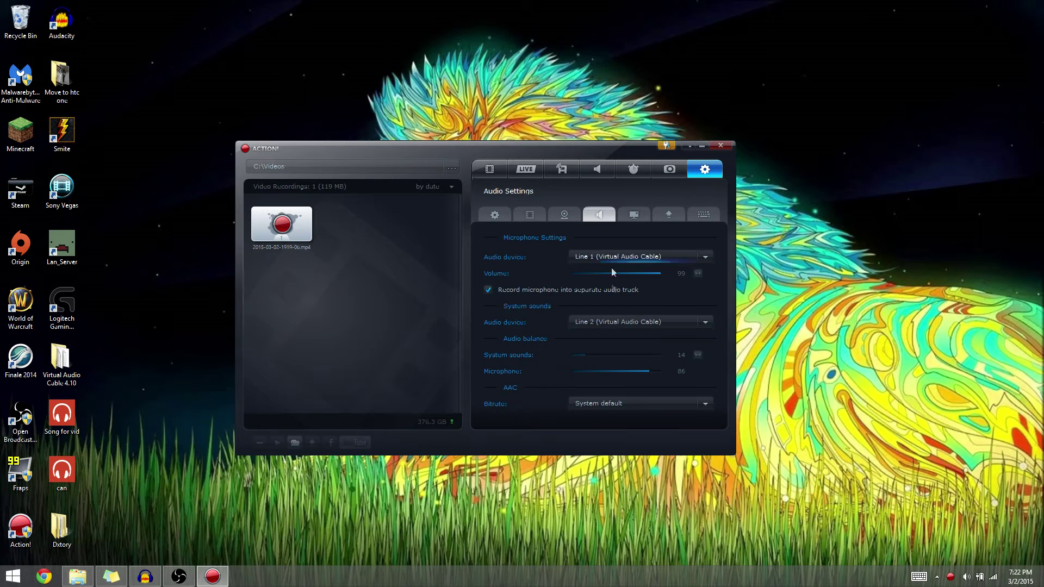
{"action": "left_click", "coordinate": [613, 323]}
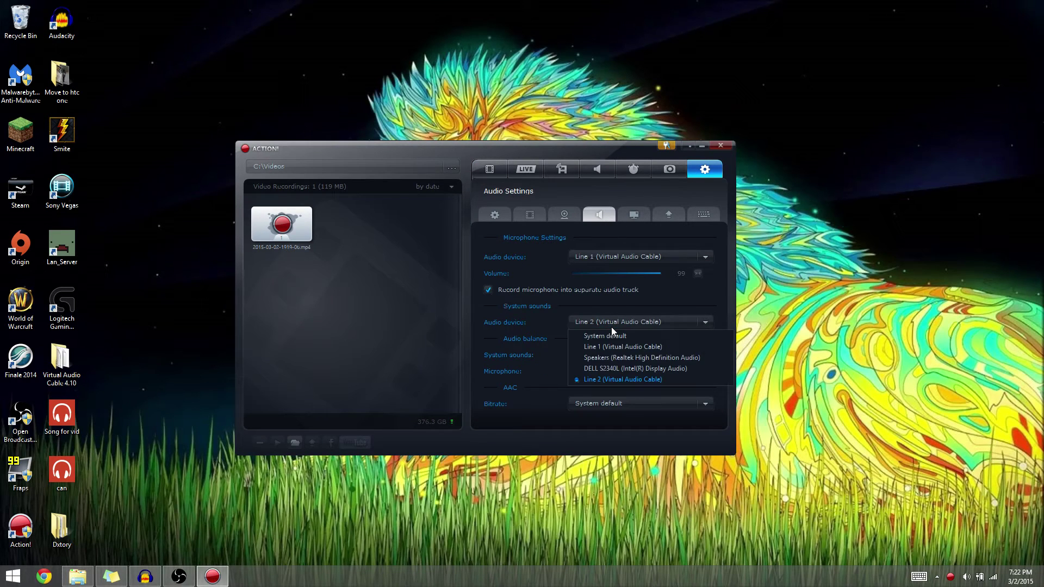
{"action": "left_click", "coordinate": [608, 258]}
{"action": "left_click", "coordinate": [606, 304]}
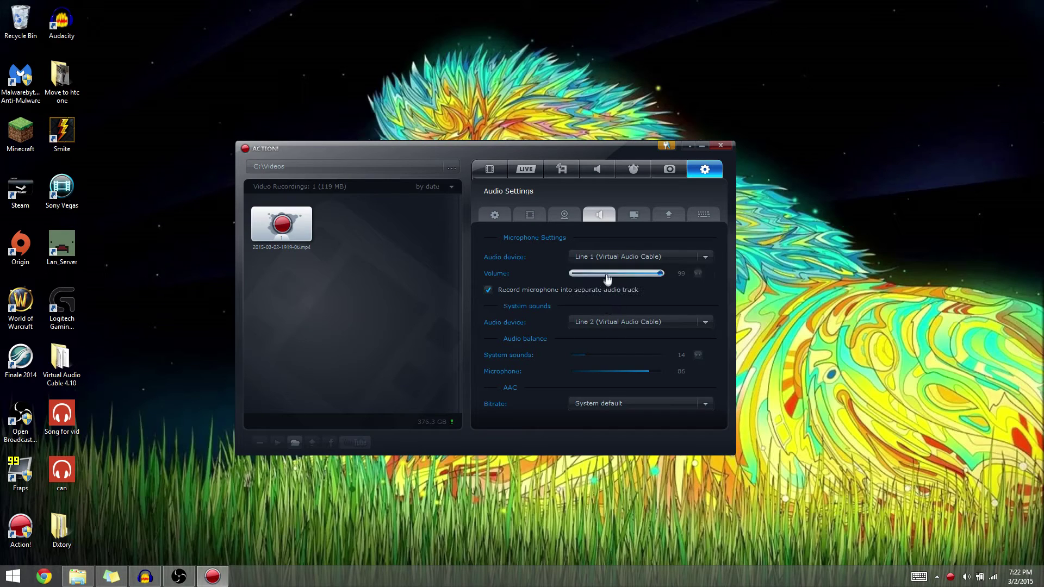
{"action": "left_click", "coordinate": [605, 256]}
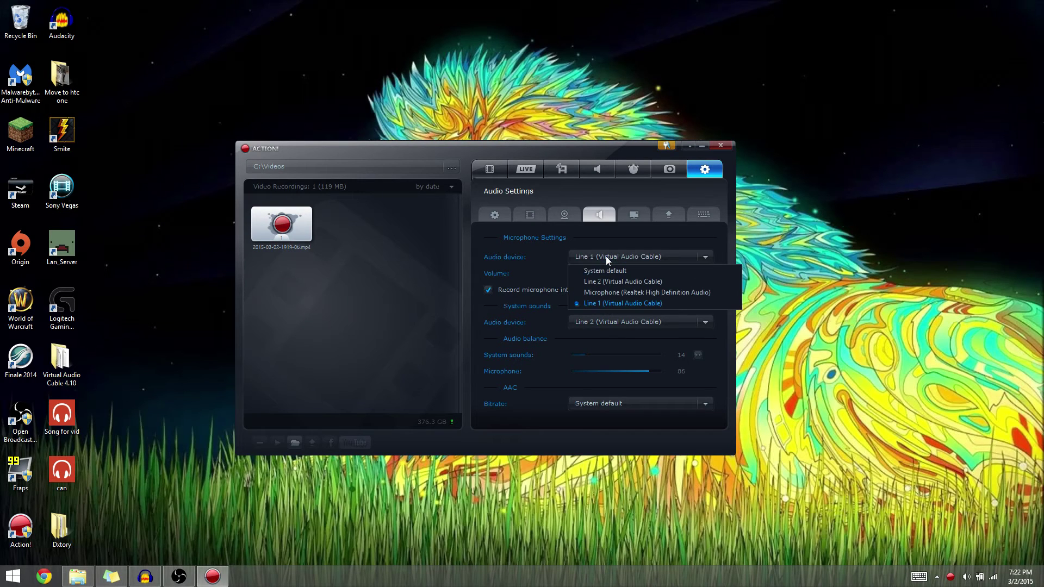
{"action": "left_click", "coordinate": [621, 305]}
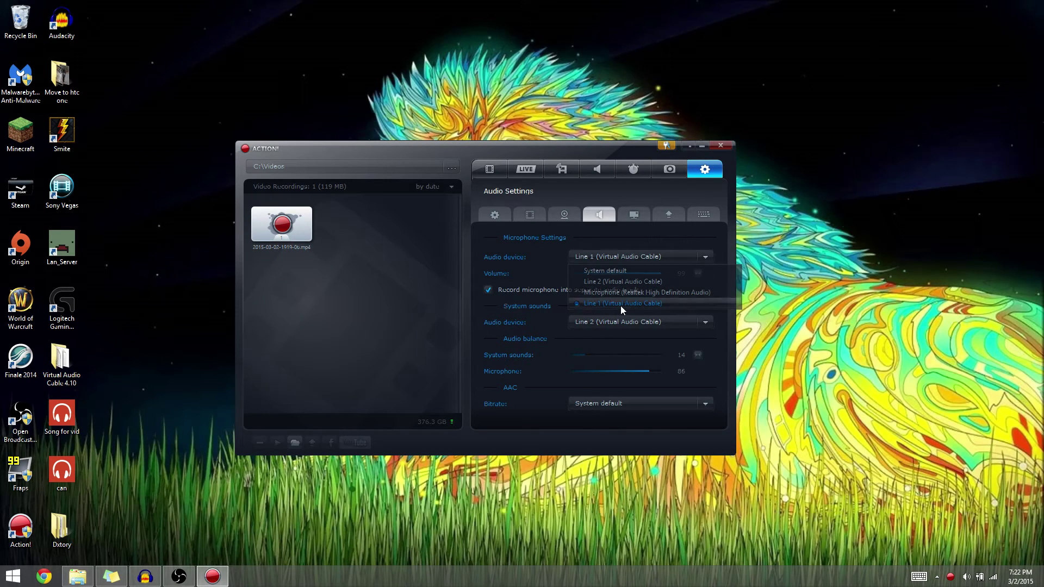
- Return to the video recording page, then quit Action! and dismiss its Information dialog
{"action": "left_click", "coordinate": [495, 214]}
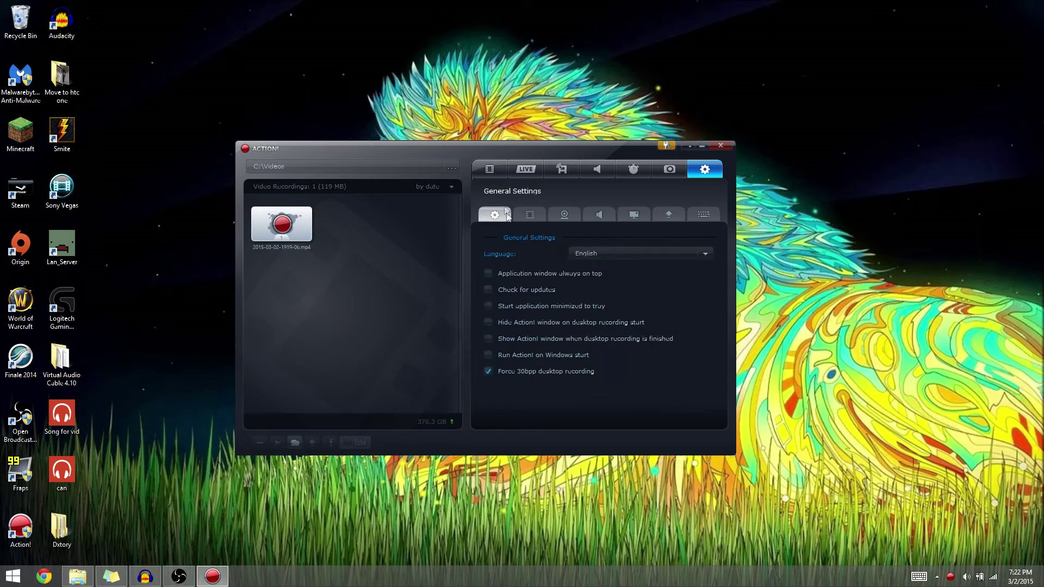
{"action": "left_click", "coordinate": [490, 170]}
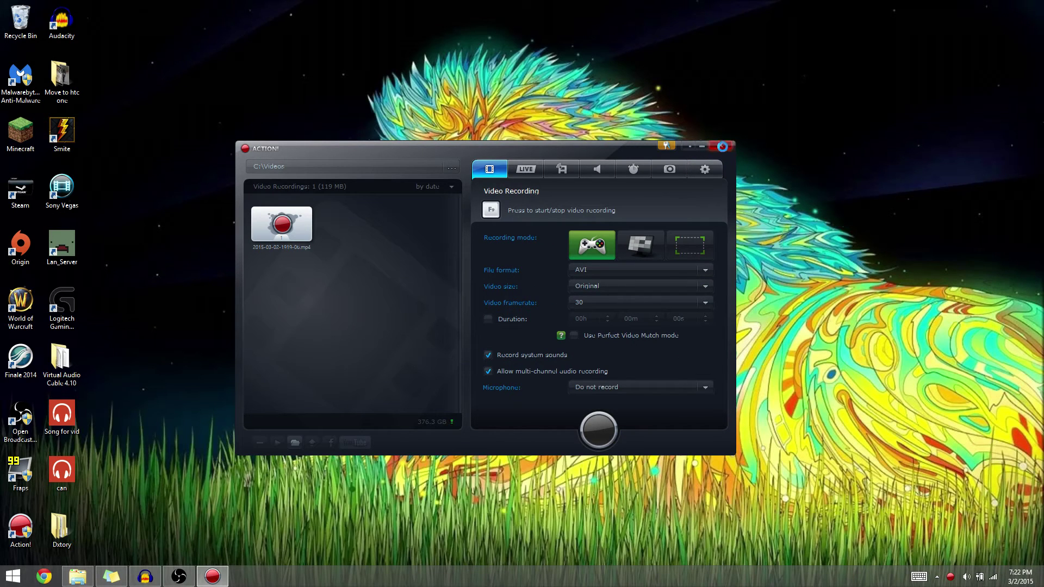
{"action": "left_click", "coordinate": [721, 146]}
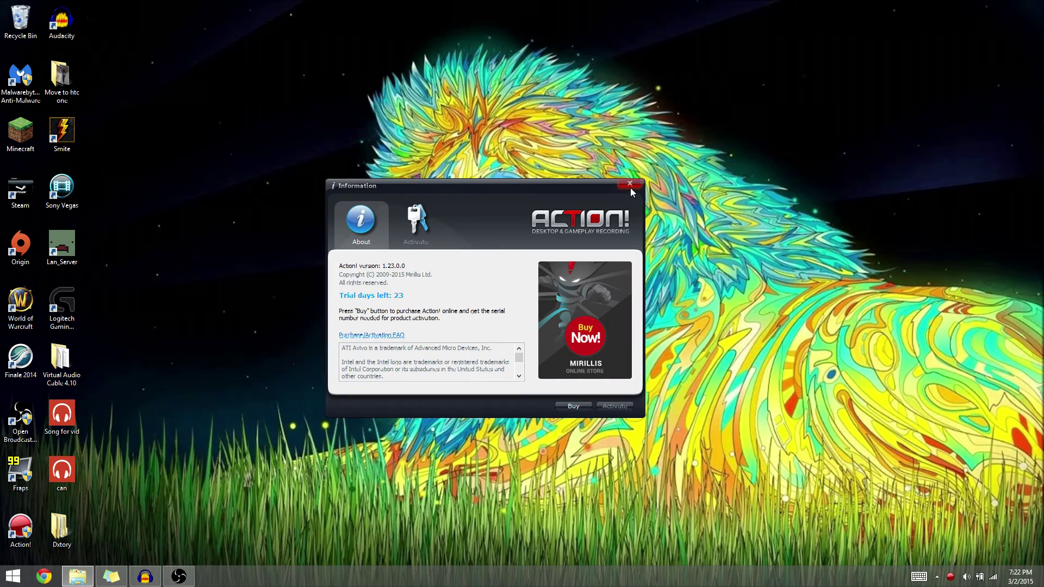
{"action": "left_click", "coordinate": [631, 188]}
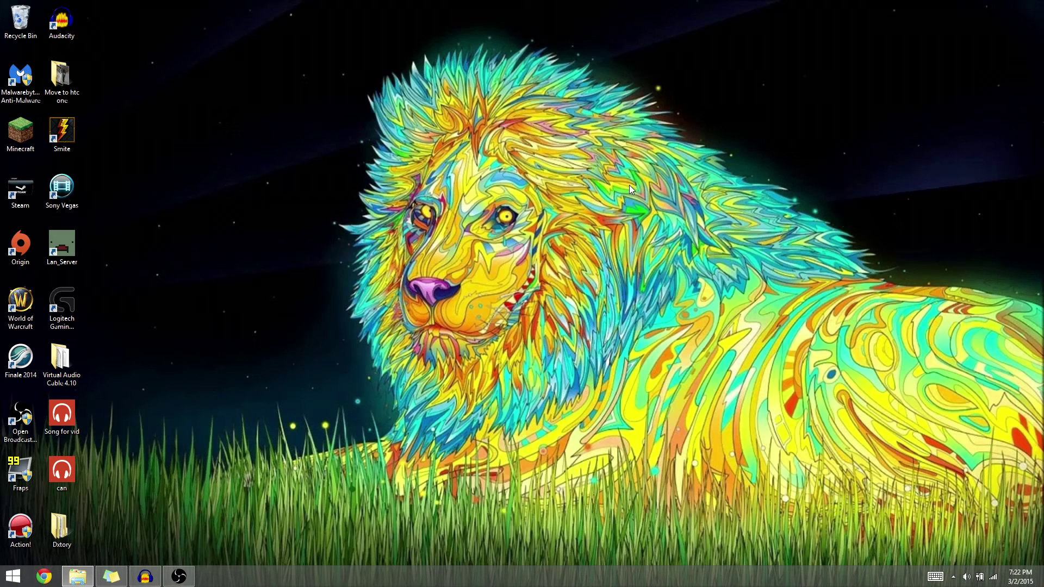
{"action": "left_click_drag", "start_coordinate": [381, 173], "coordinate": [44, 495]}
{"action": "left_click", "coordinate": [185, 386]}
{"action": "left_click_drag", "start_coordinate": [228, 331], "coordinate": [6, 498]}
{"action": "left_click_drag", "start_coordinate": [163, 267], "coordinate": [215, 423]}
{"action": "left_click", "coordinate": [968, 576]}
{"action": "left_click", "coordinate": [947, 553]}
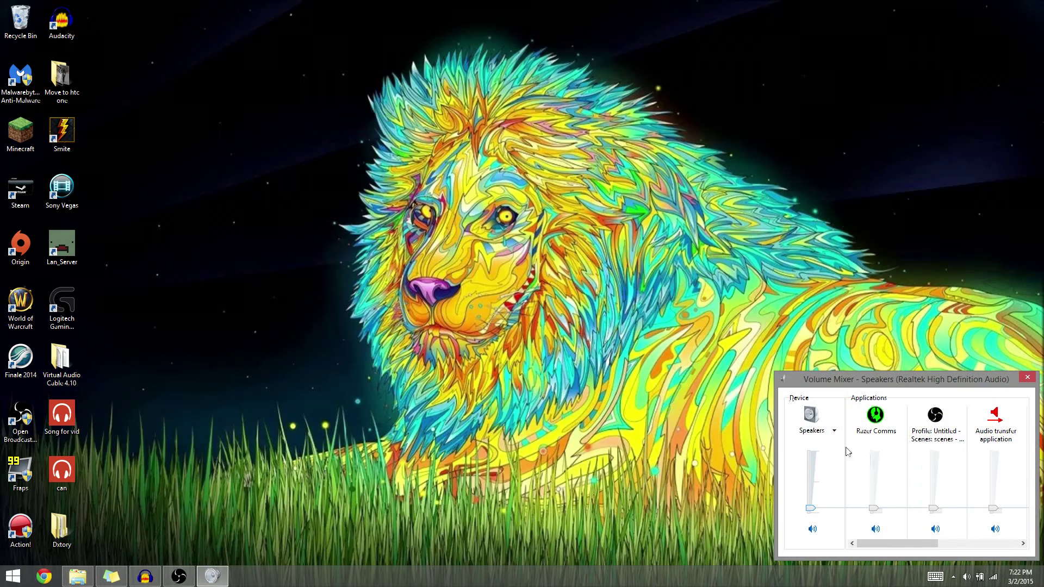
{"action": "left_click", "coordinate": [813, 431]}
{"action": "left_click", "coordinate": [828, 480]}
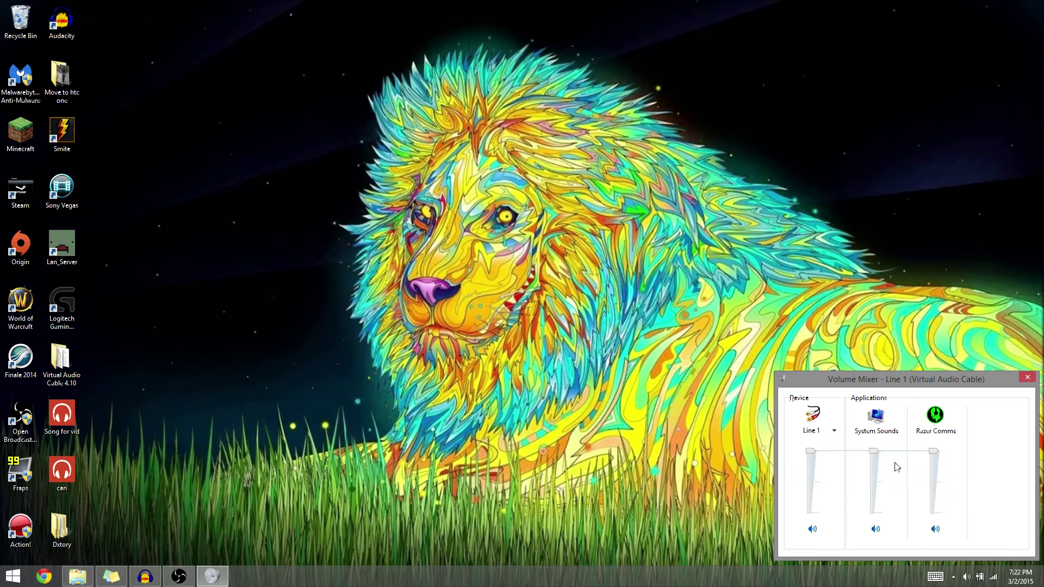
{"action": "left_click", "coordinate": [1027, 379]}
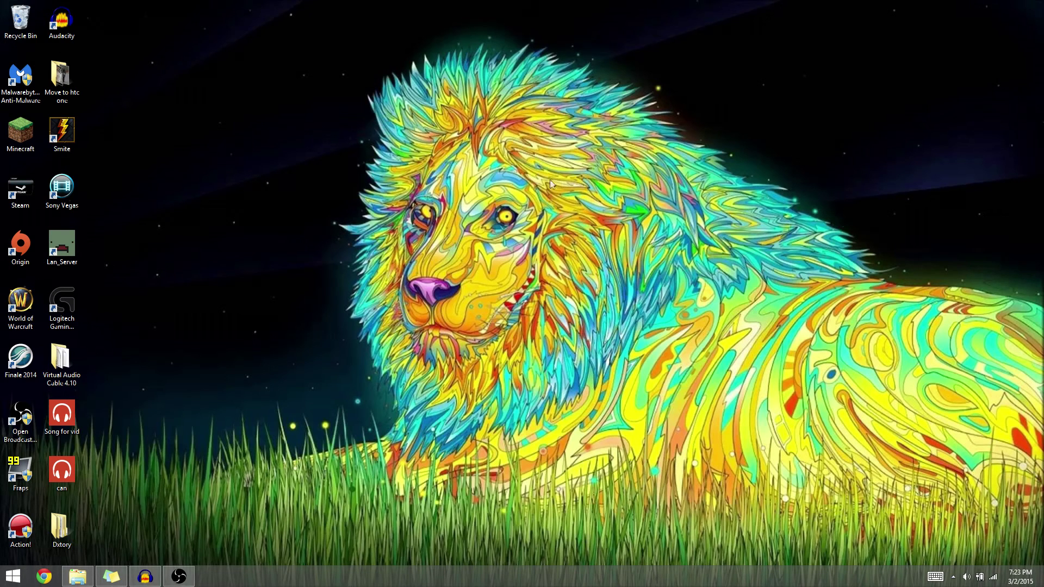
{"action": "left_click_drag", "start_coordinate": [333, 182], "coordinate": [108, 479]}
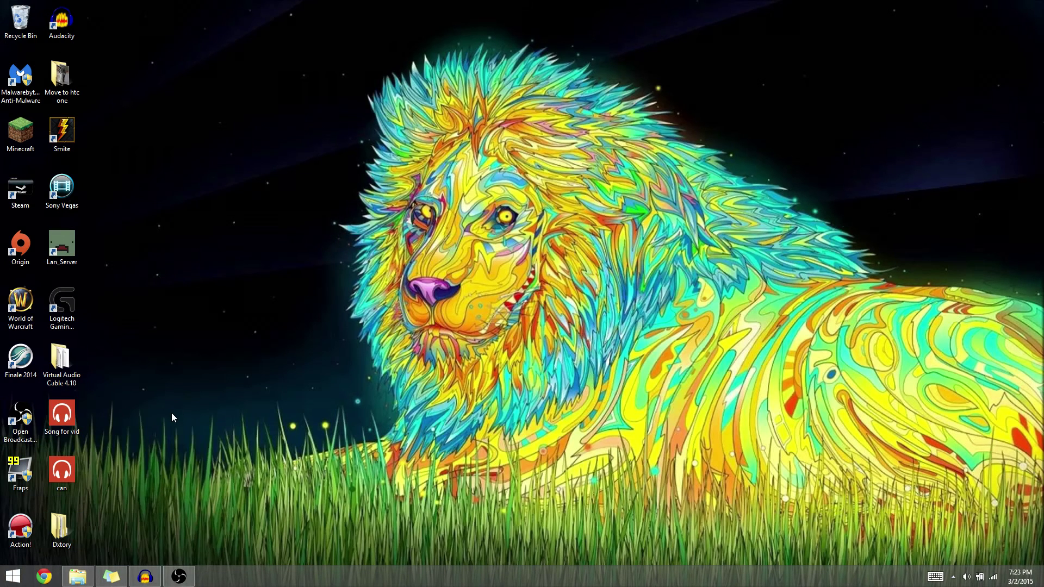